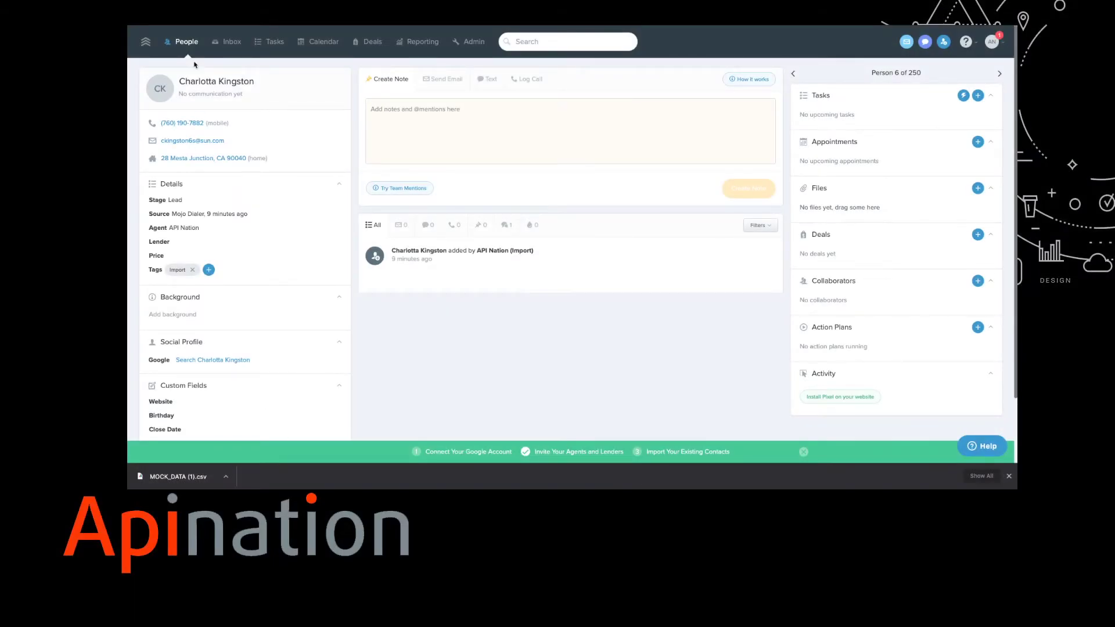
Step: Leave the contact record and return to the All People list of 250 imported contacts
left_click(271, 104)
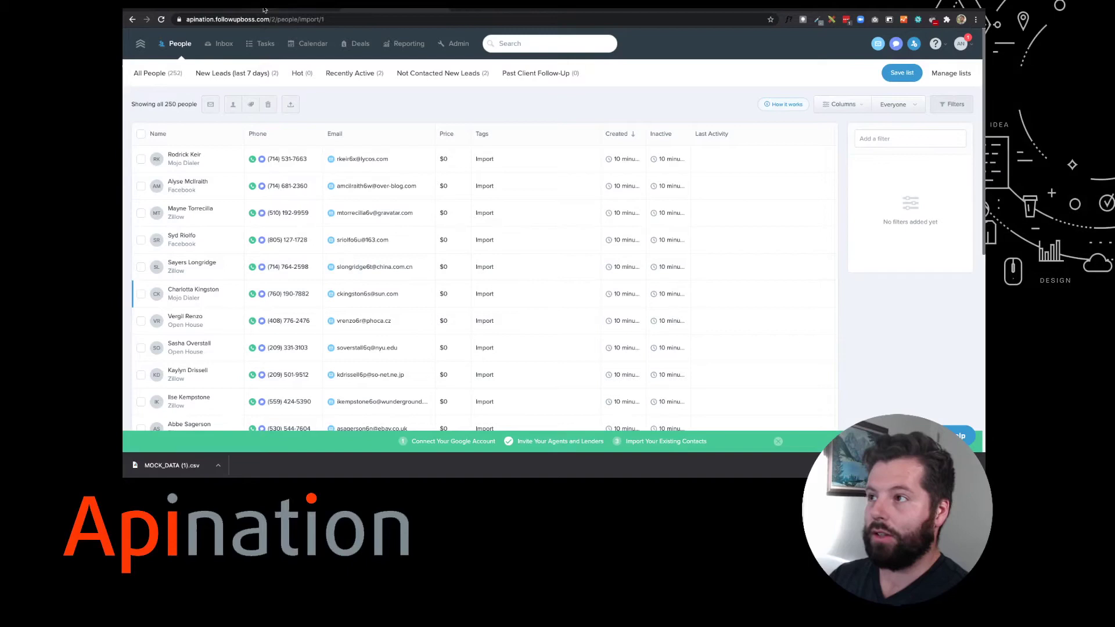
left_click(265, 9)
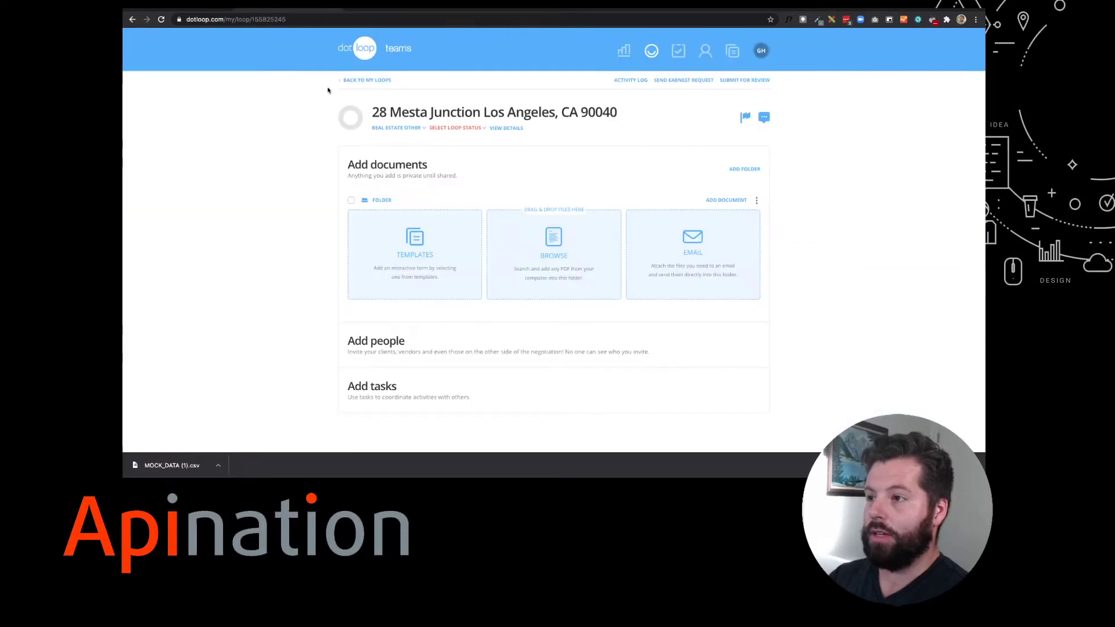
left_click(402, 347)
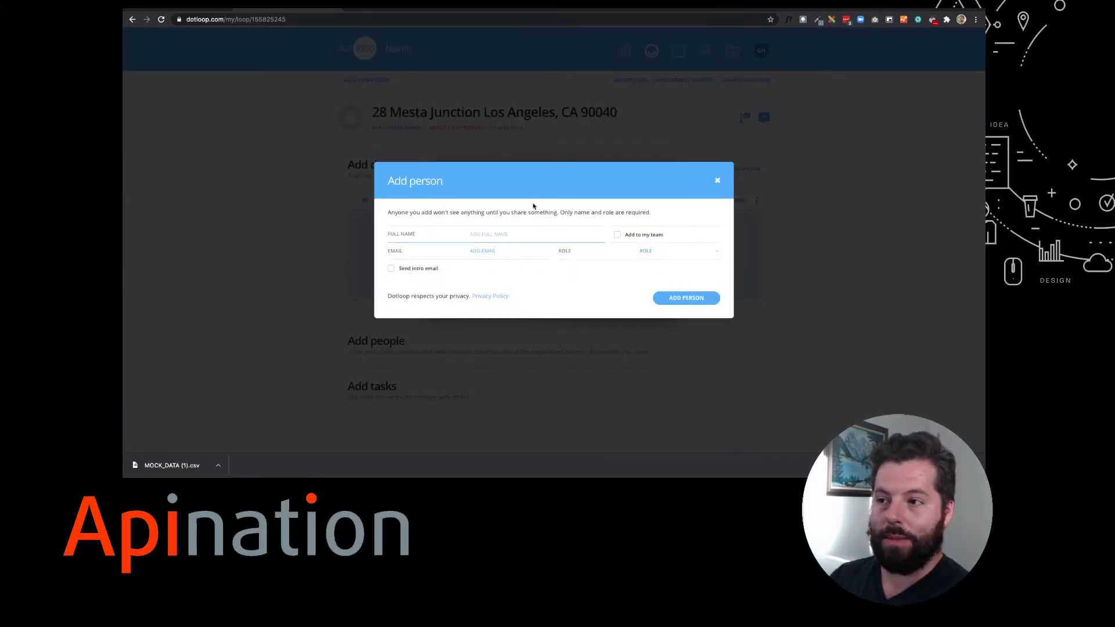
type("cha")
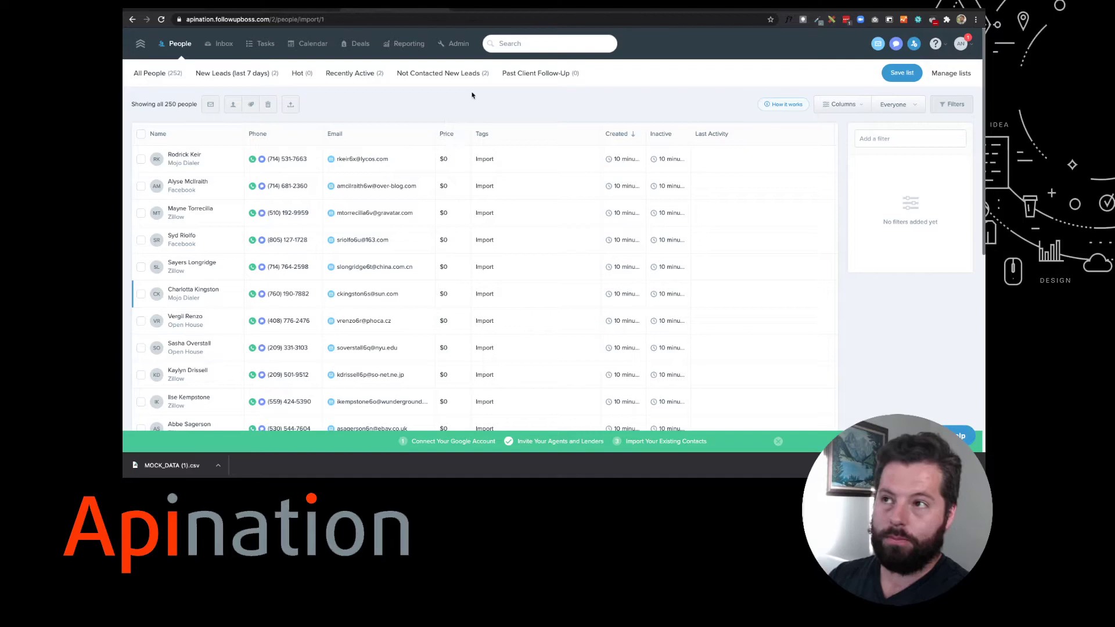
Step: Load apination.com/dotloop in a new tab and choose Sync Now for Follow Up Boss
left_click(556, 9)
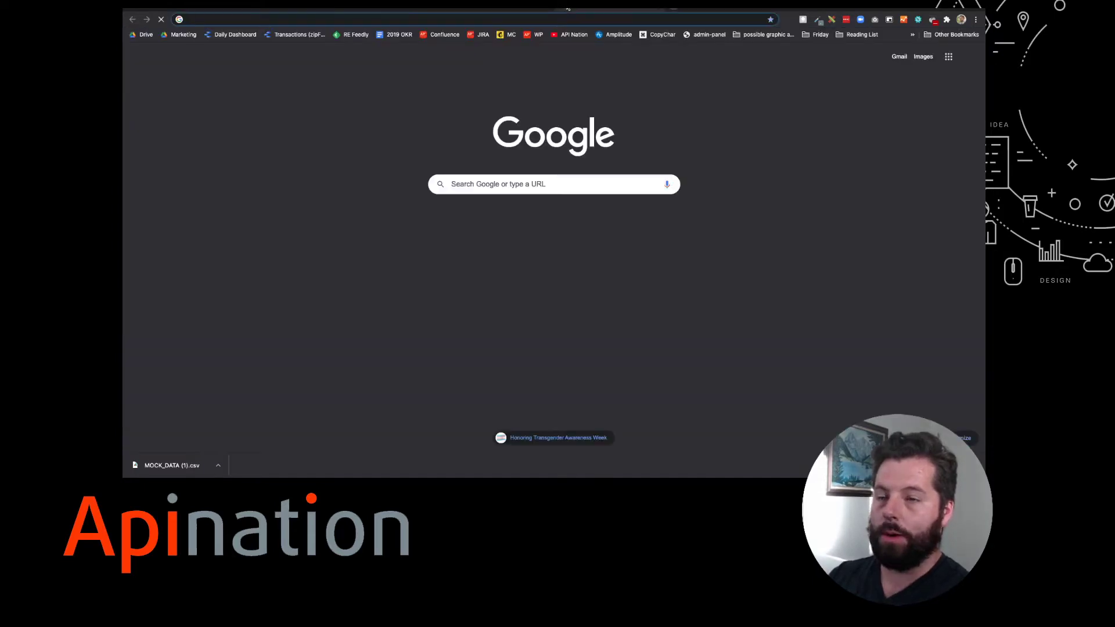
type("apination")
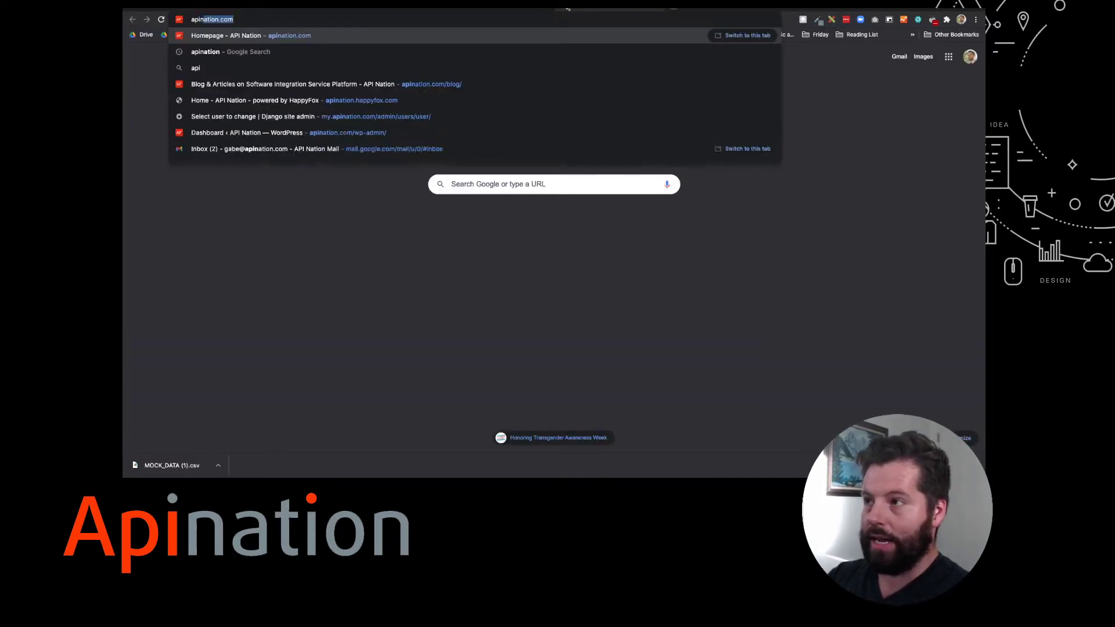
type(".com/")
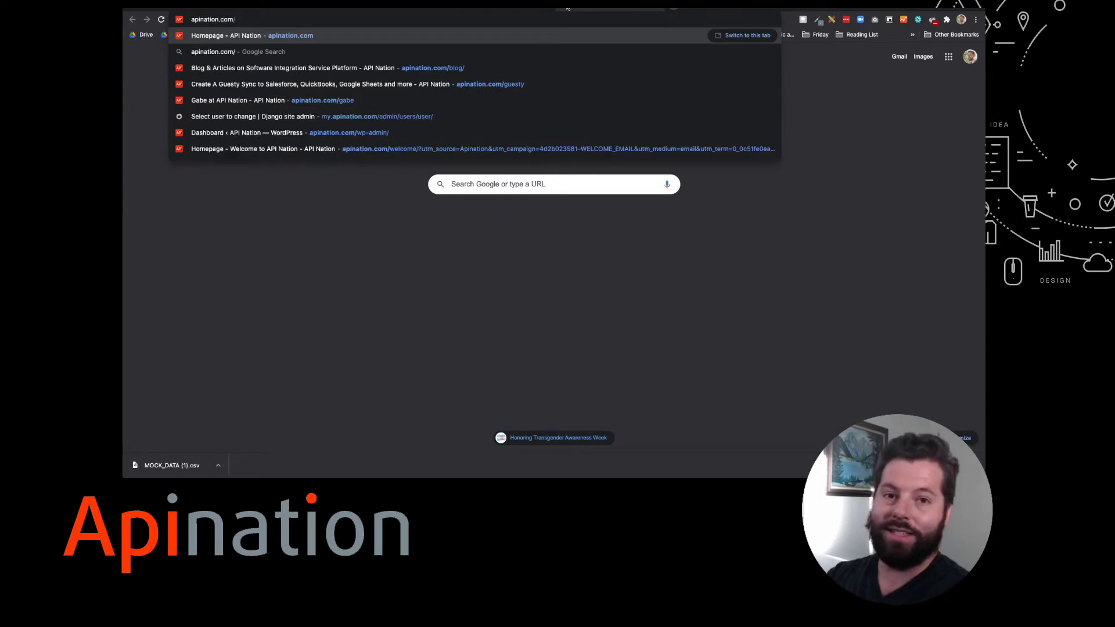
type("dotloop")
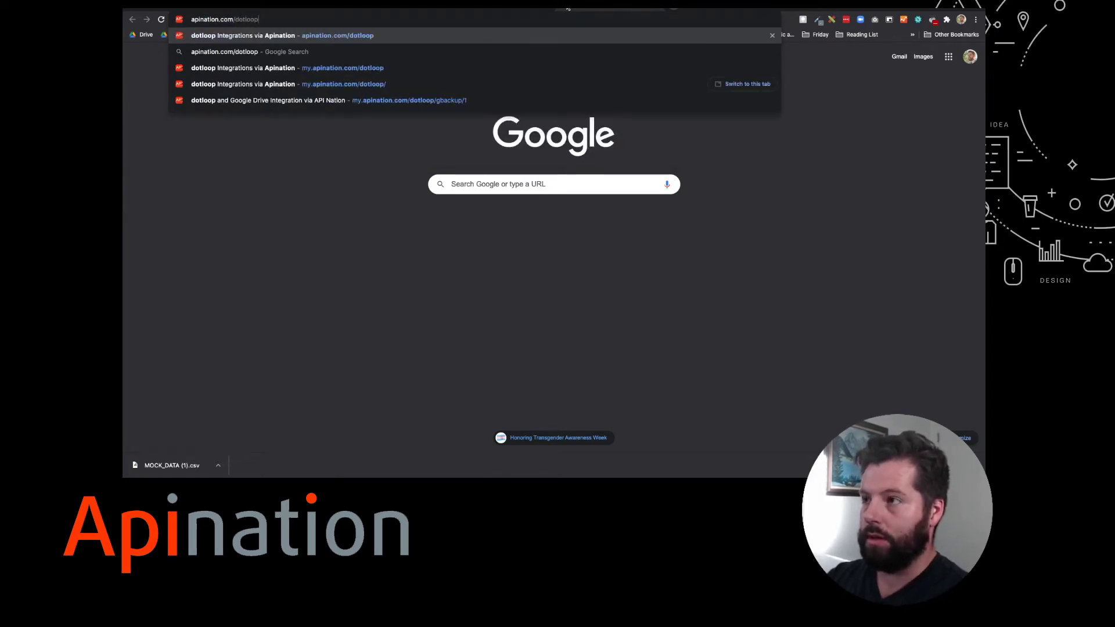
key("Return")
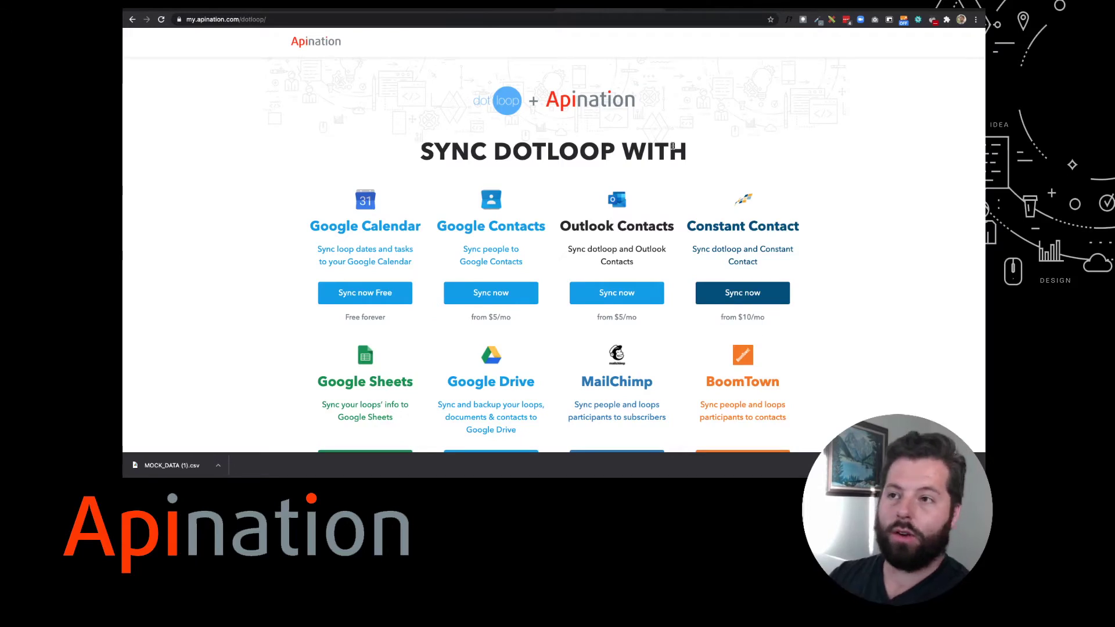
scroll(624, 260, "down", 3)
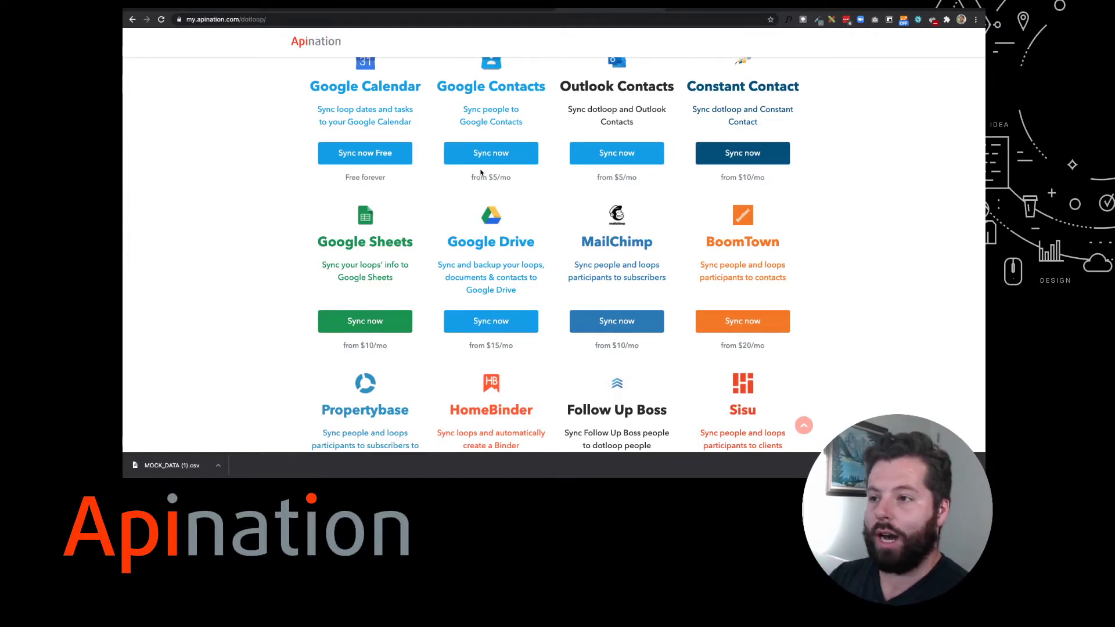
scroll(499, 191, "down", 4)
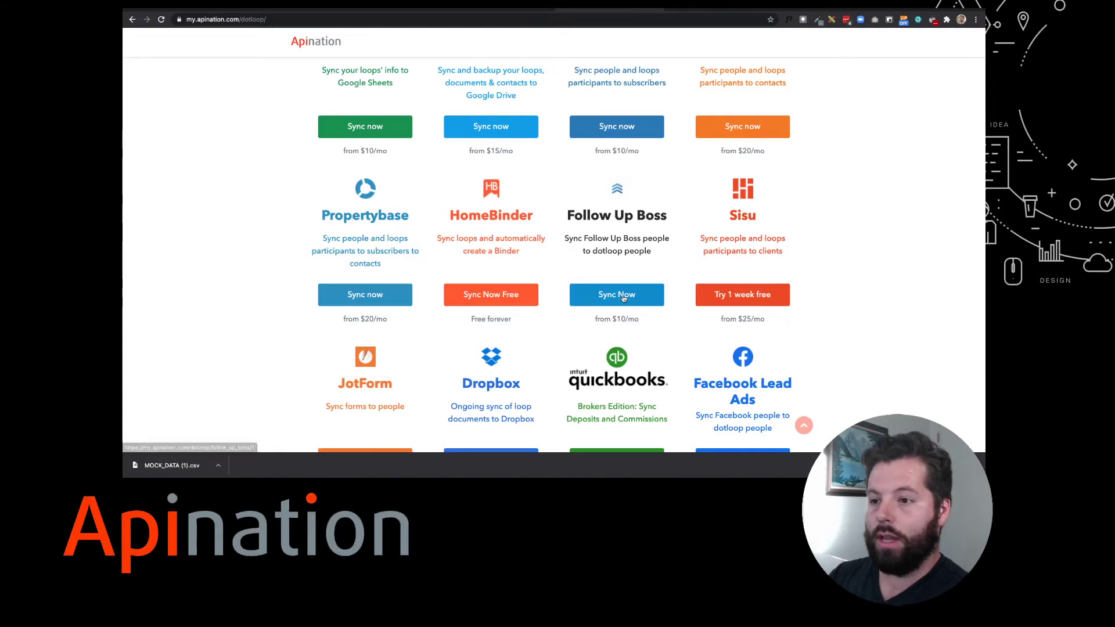
left_click(623, 296)
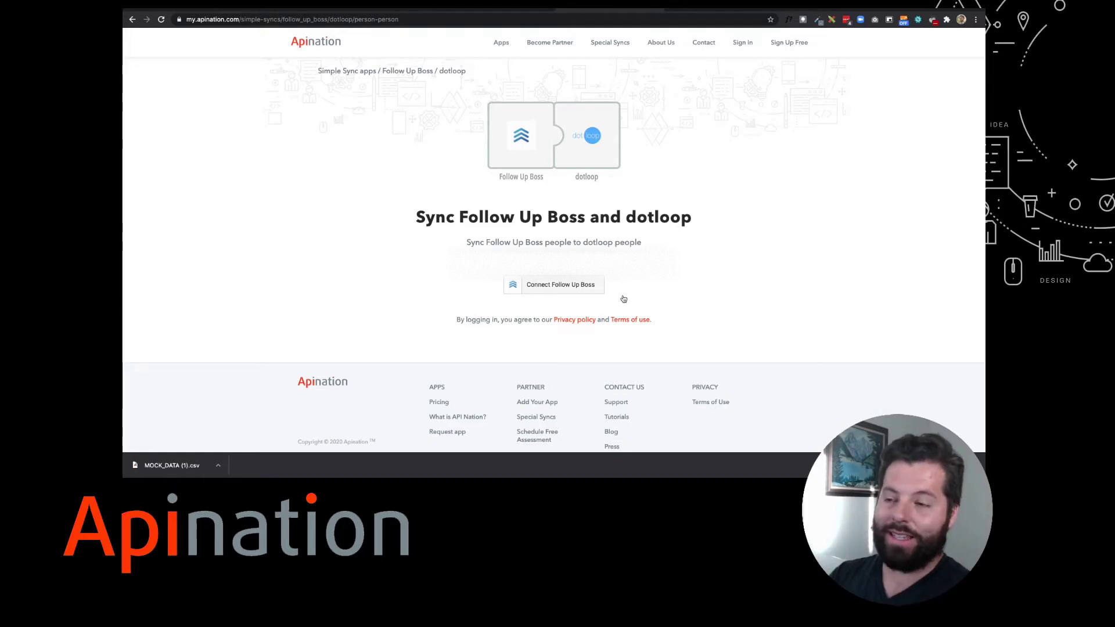
Step: Bring up the Connect Follow Up Boss API-key dialog, then go back to Follow Up Boss
left_click(549, 289)
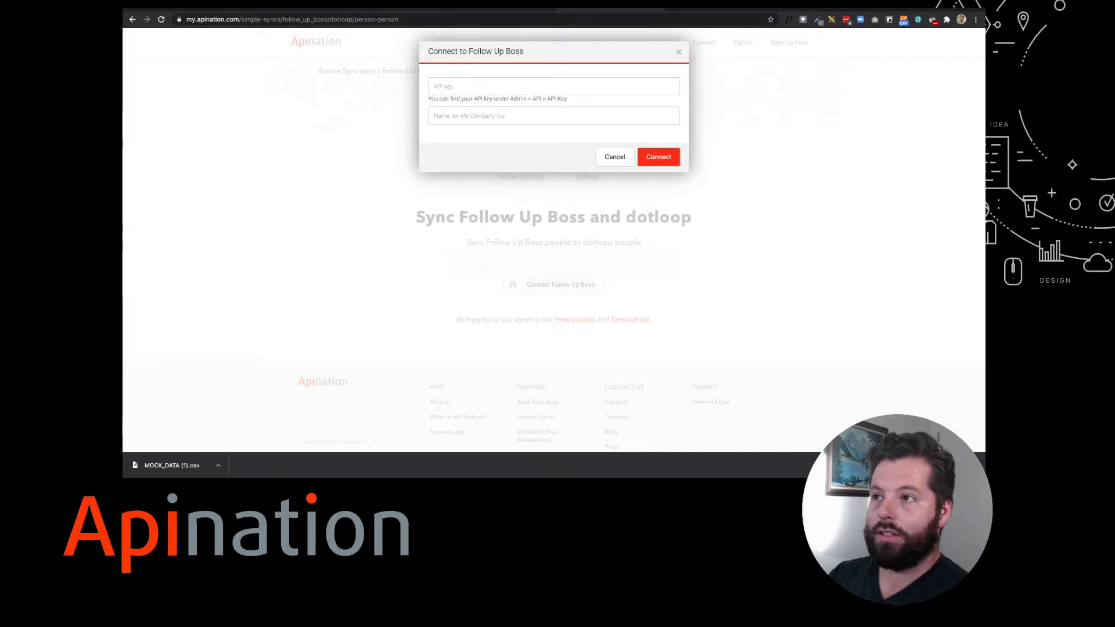
left_click(401, 8)
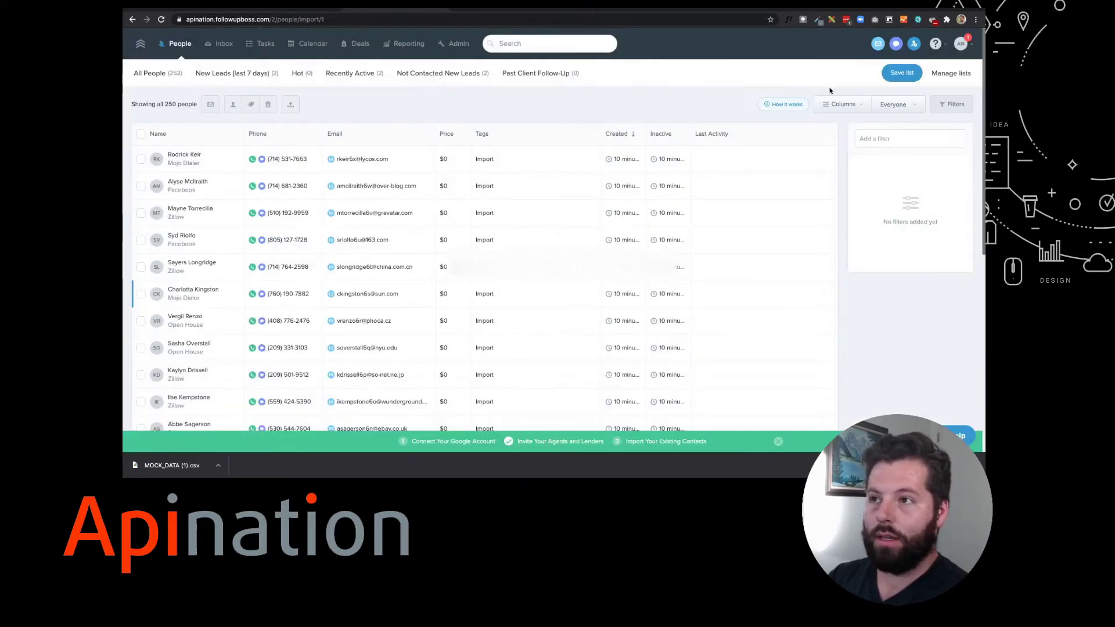
Step: Copy the Follow Up Boss API key from Admin > More > API and return to API Nation
left_click(458, 45)
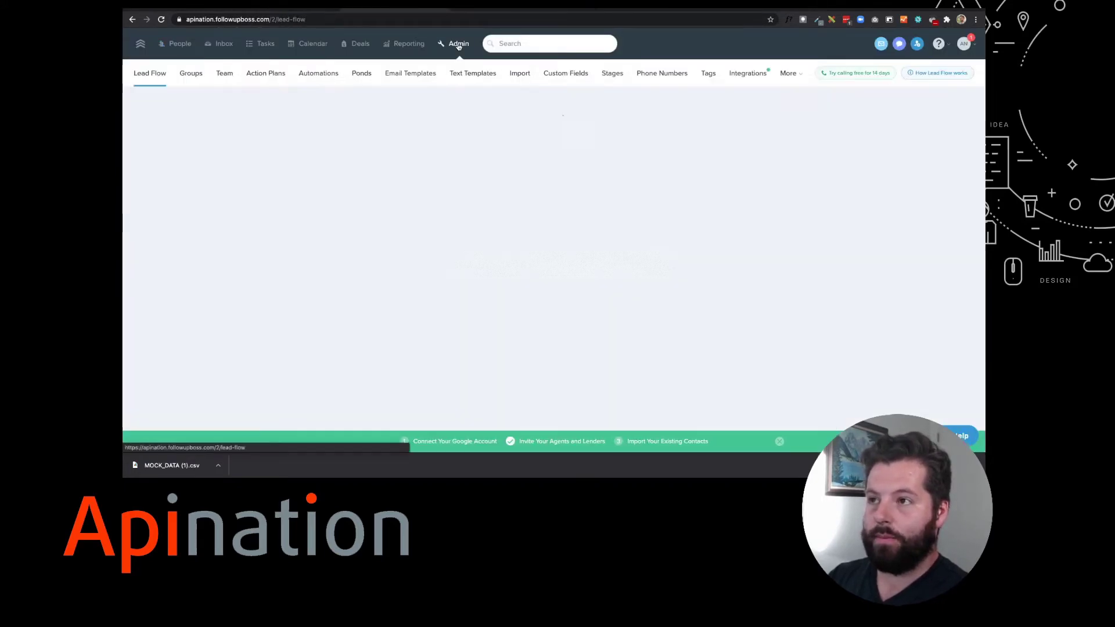
left_click(798, 79)
left_click(763, 110)
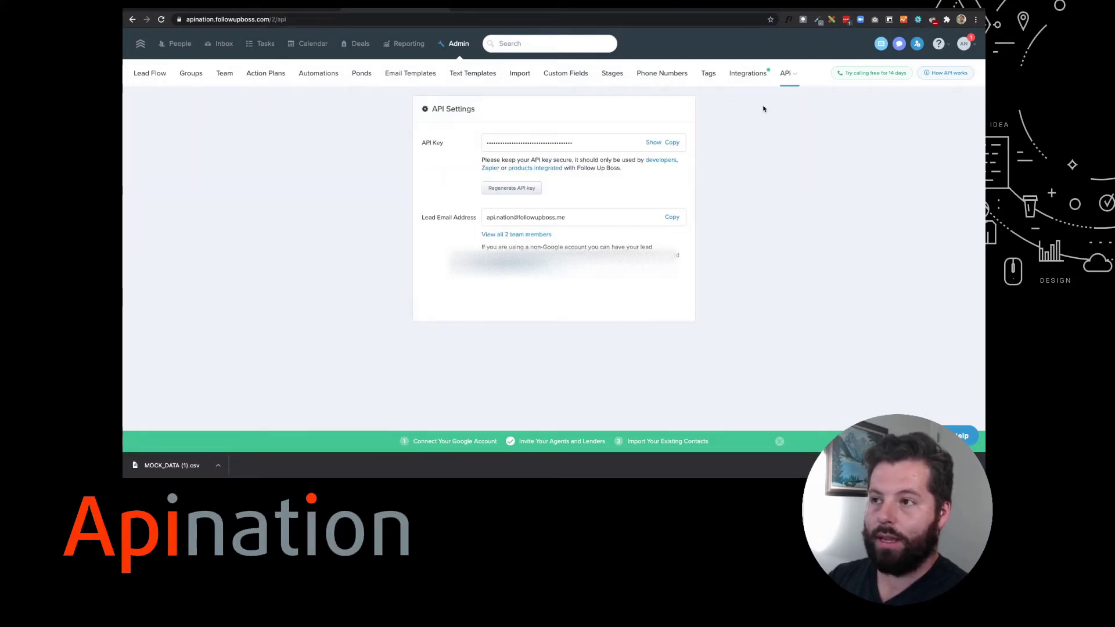
left_click(668, 147)
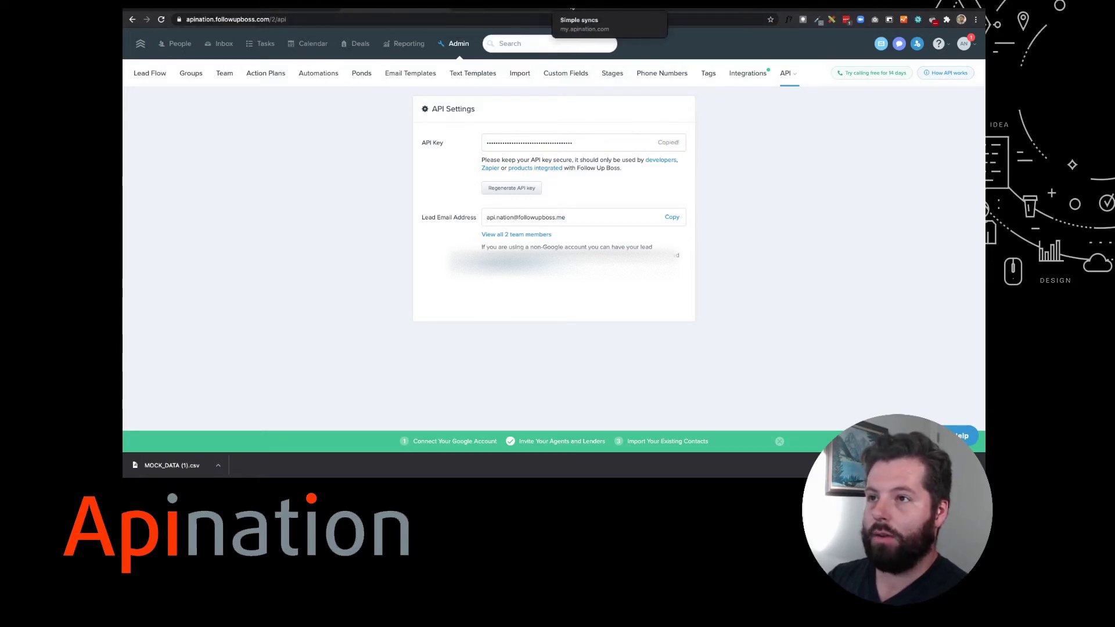
left_click(572, 9)
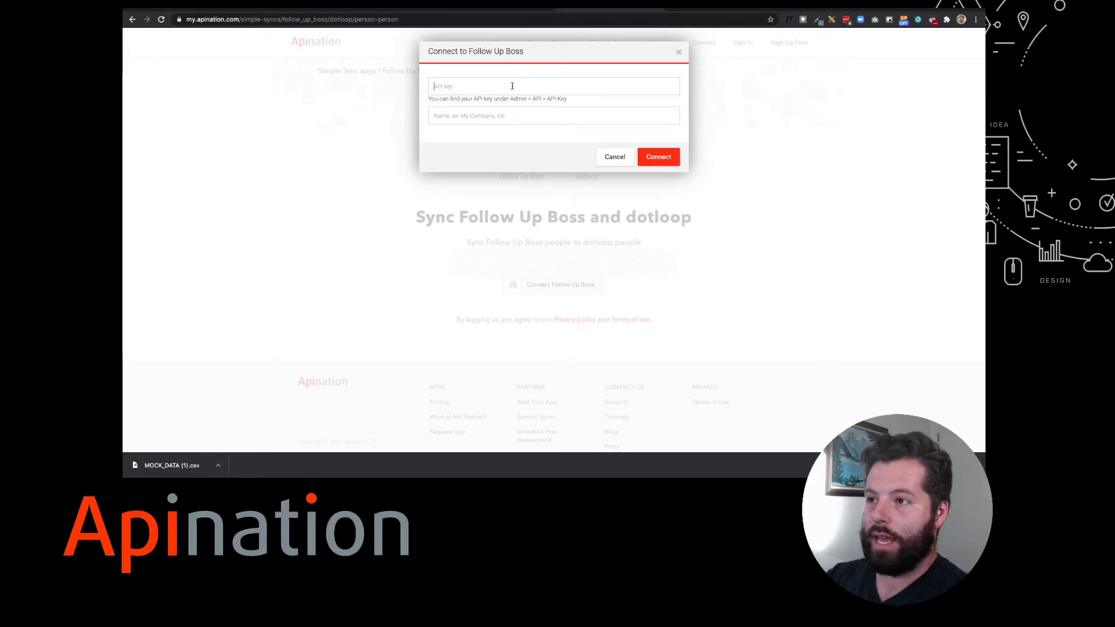
Step: Paste the copied API key, name the connection 'Broker Co', and connect Follow Up Boss
key("ctrl+v")
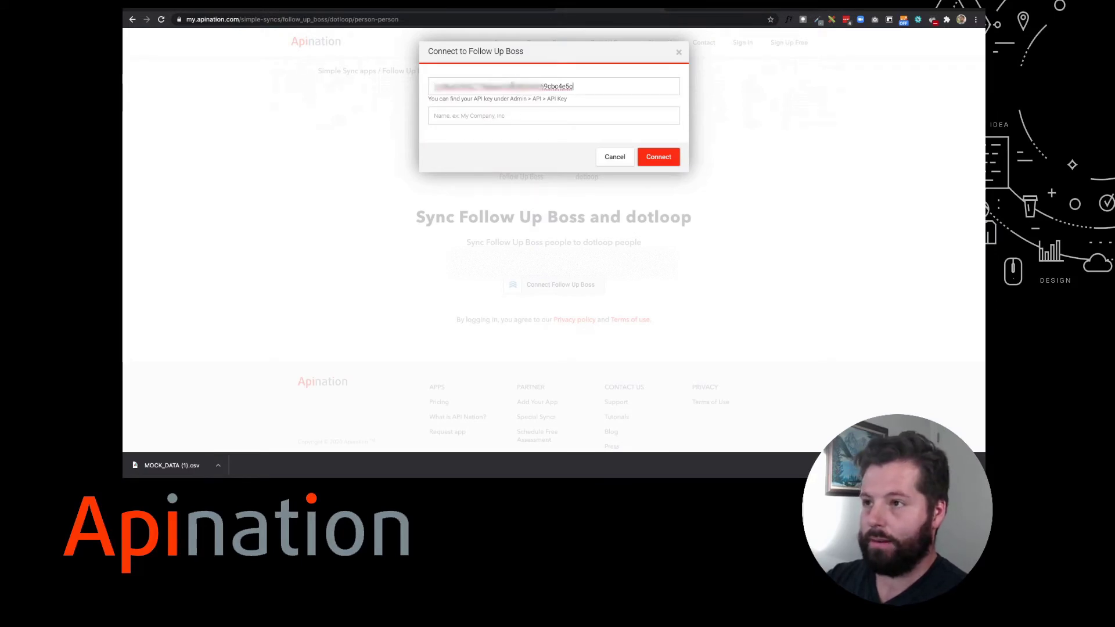
left_click(498, 116)
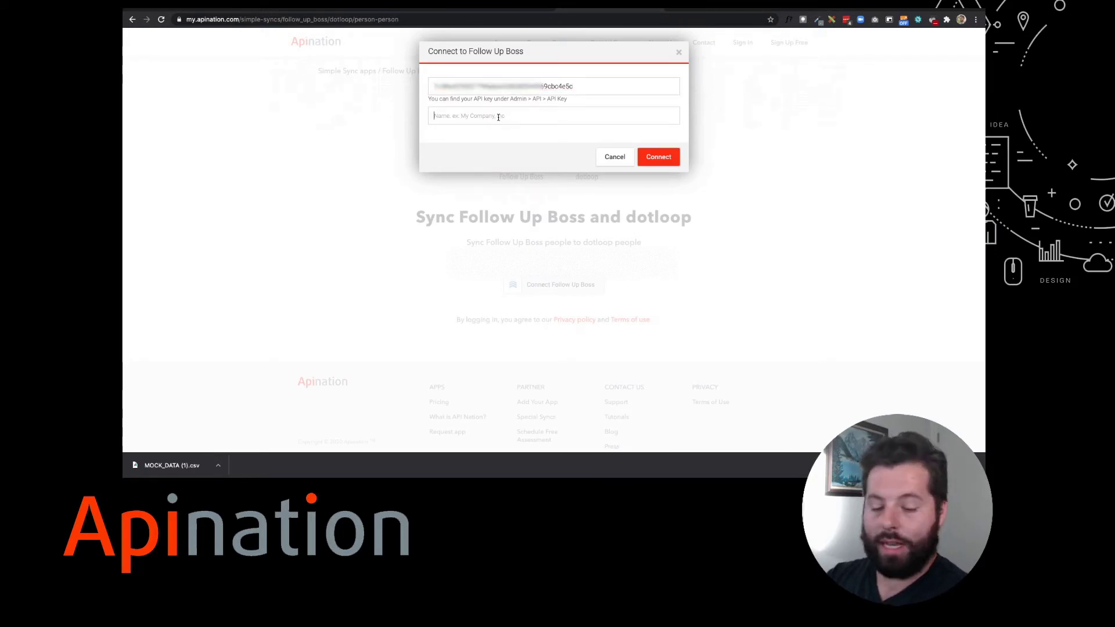
type("Broker")
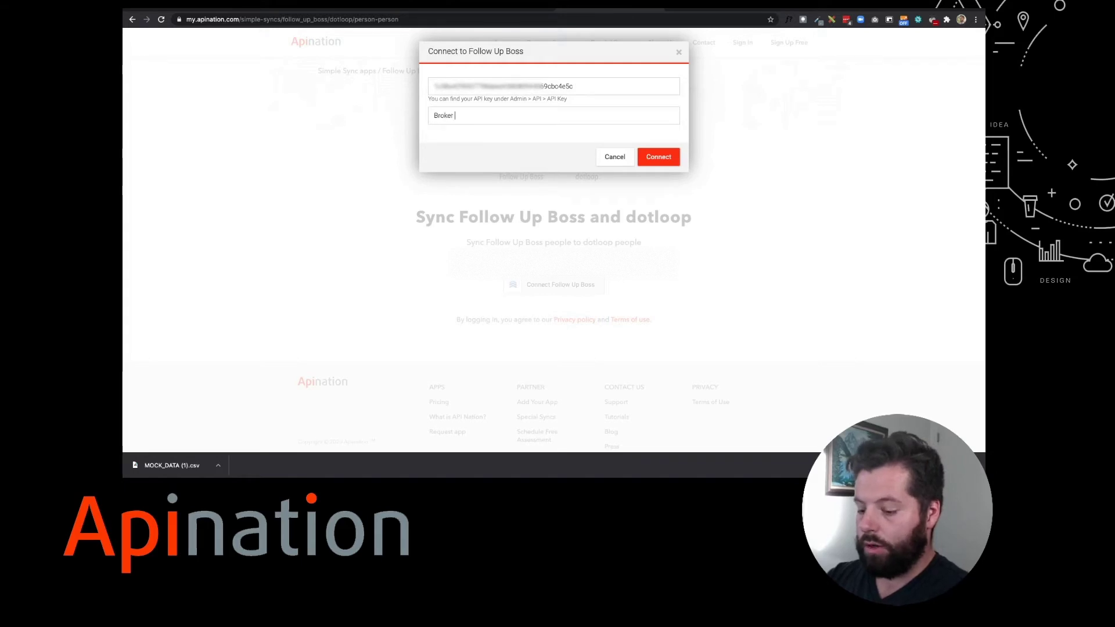
type(" Co")
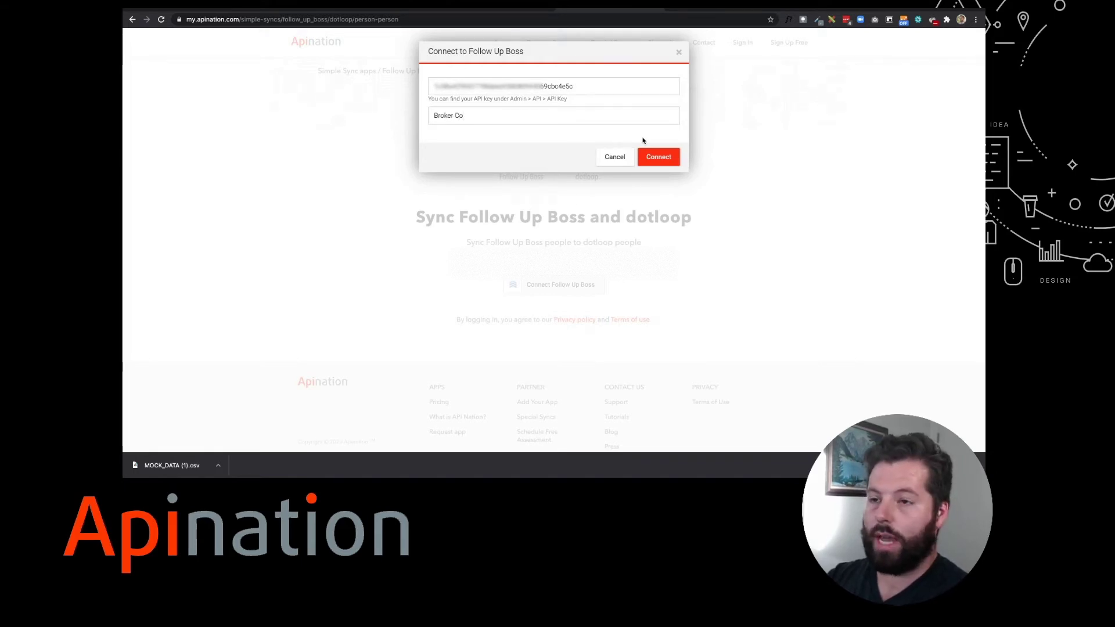
left_click(654, 157)
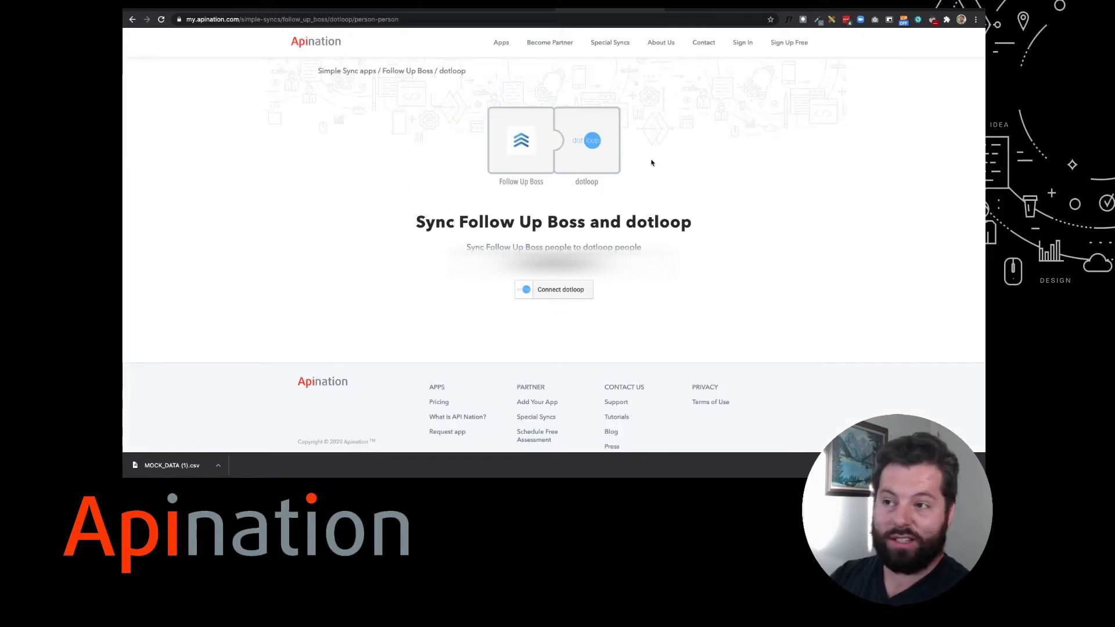
Step: Connect dotloop by signing in with the saved LastPass dotloop login
left_click(569, 292)
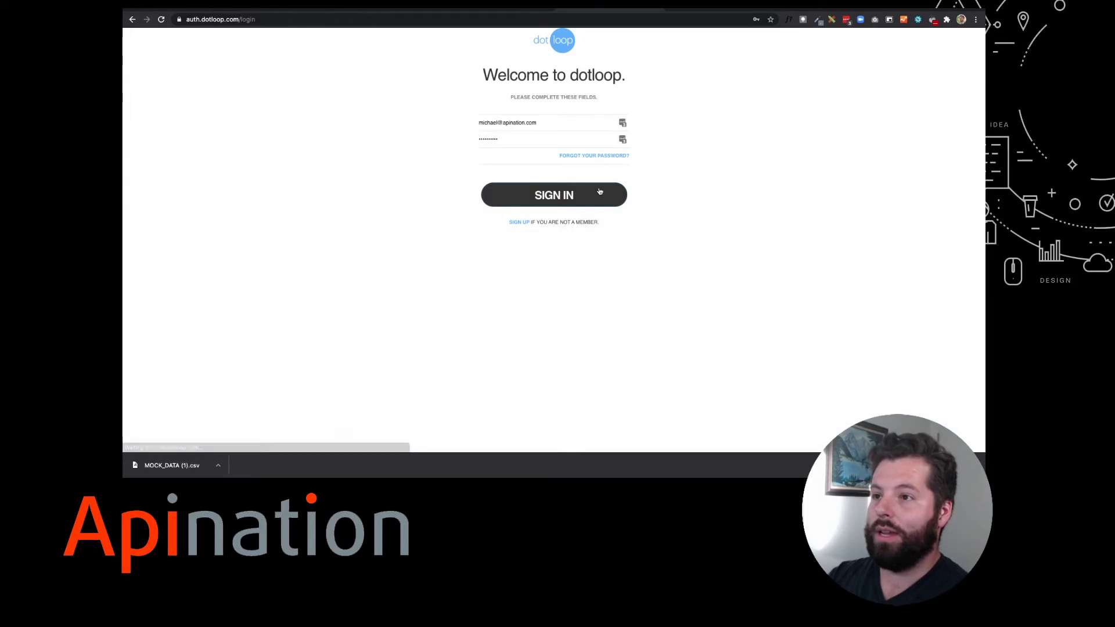
left_click(622, 122)
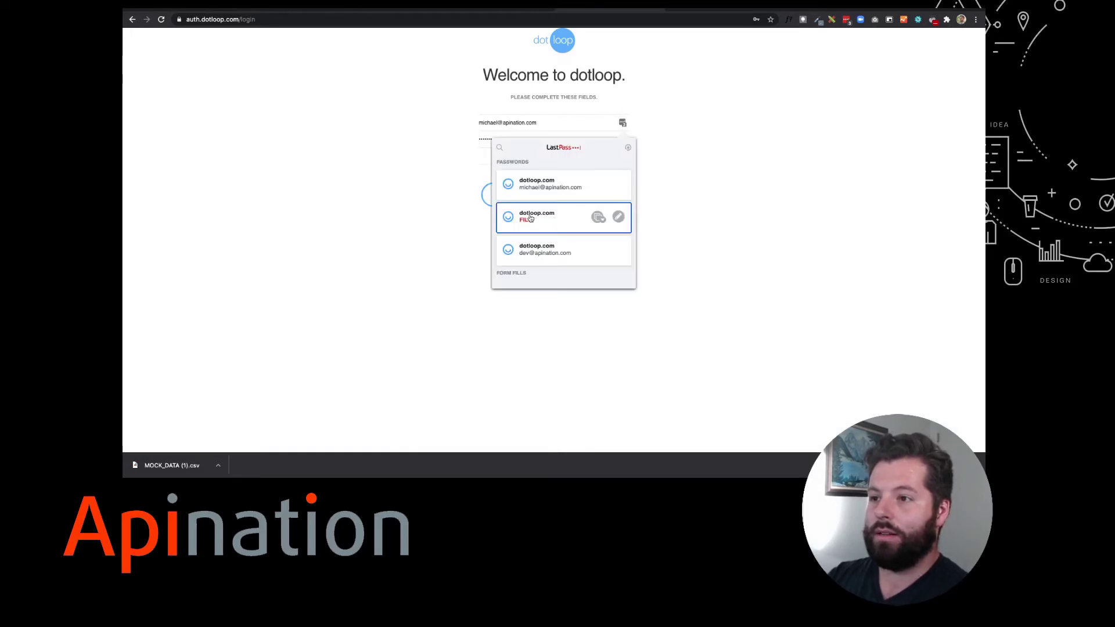
left_click(523, 216)
left_click(548, 195)
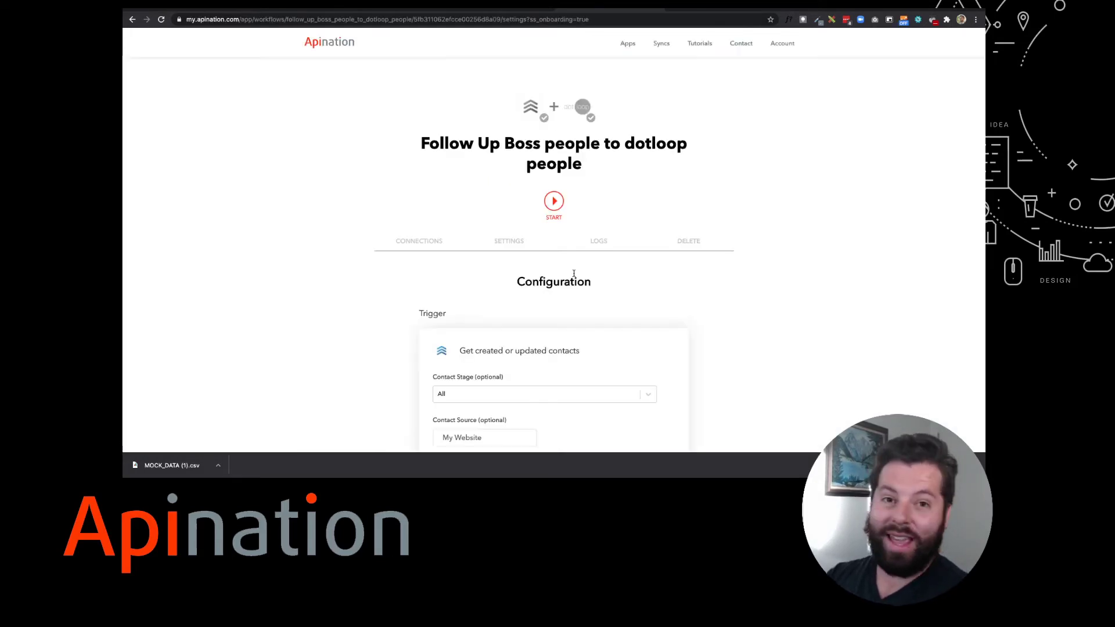
scroll(578, 268, "down", 3)
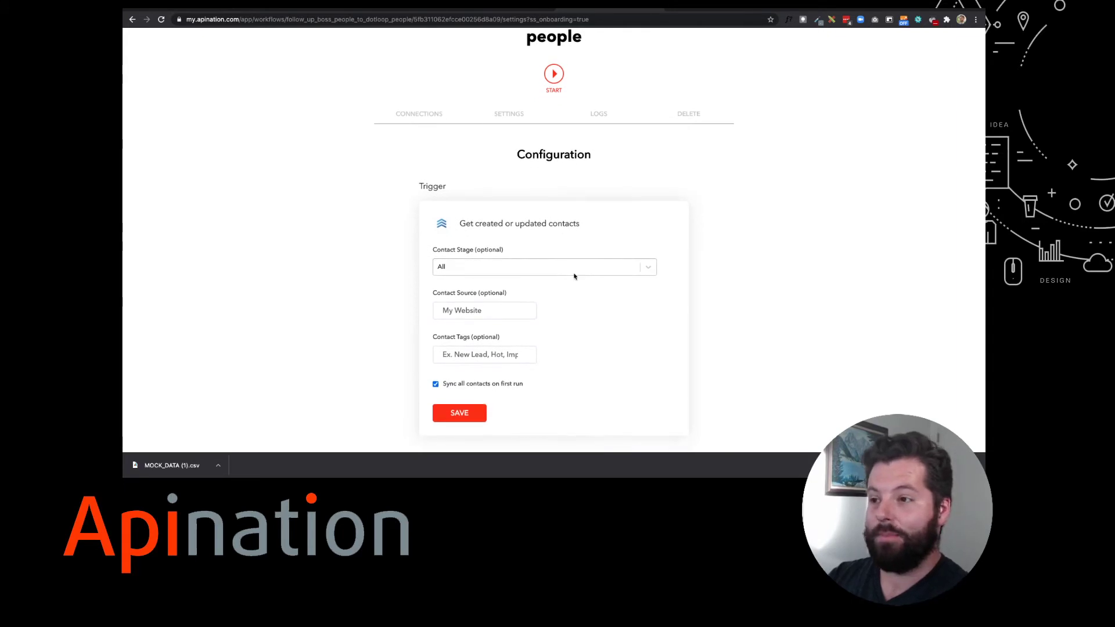
scroll(574, 275, "down", 2)
scroll(573, 276, "down", 1)
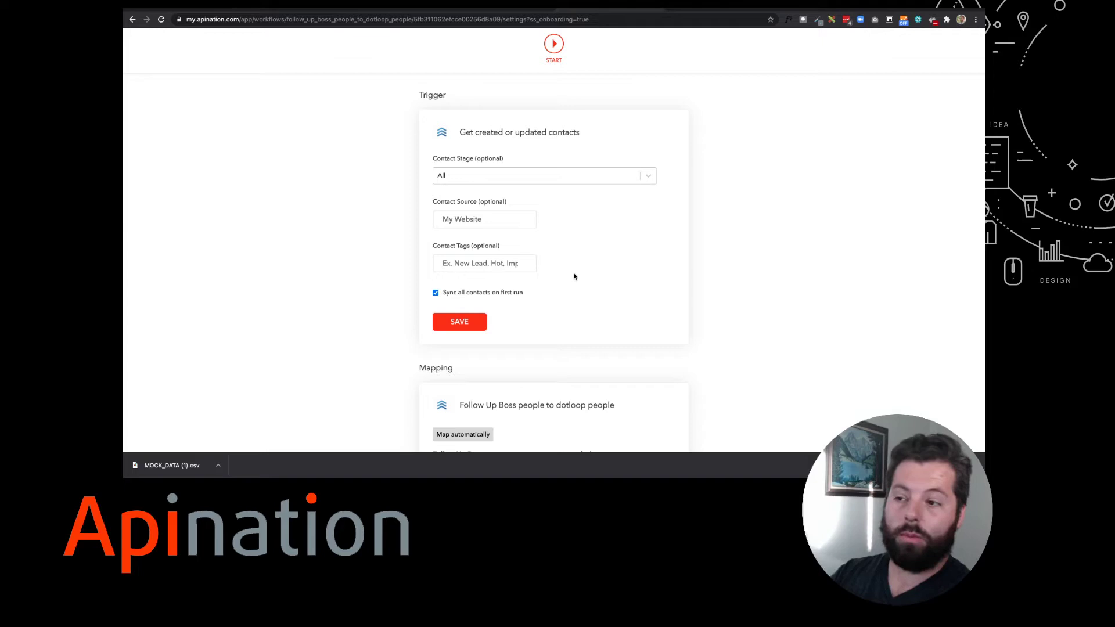
scroll(574, 275, "down", 2)
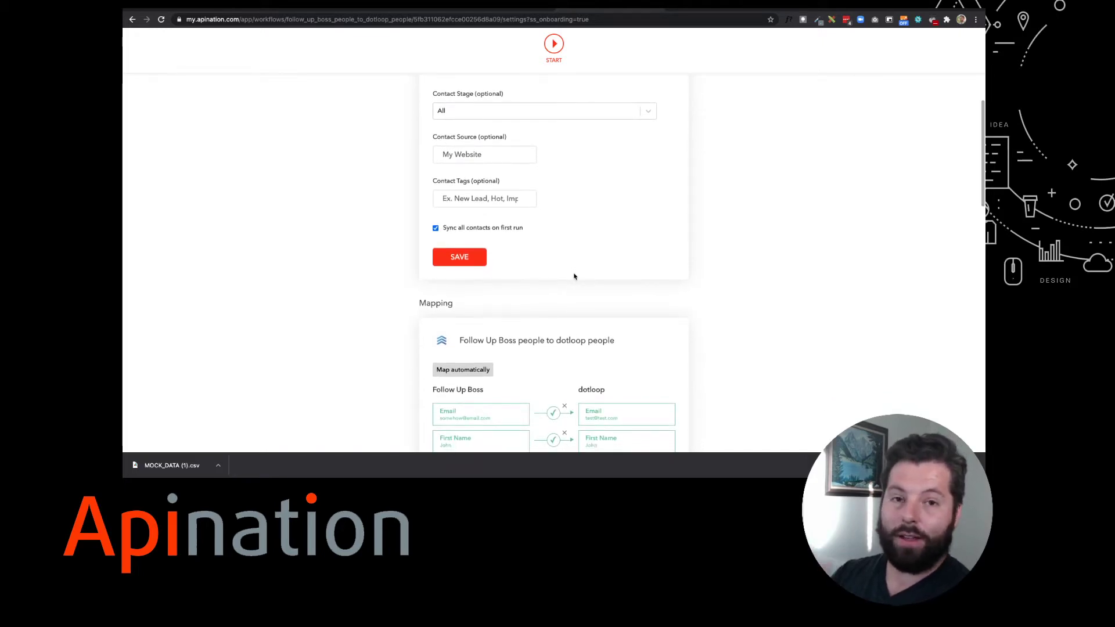
scroll(574, 274, "up", 4)
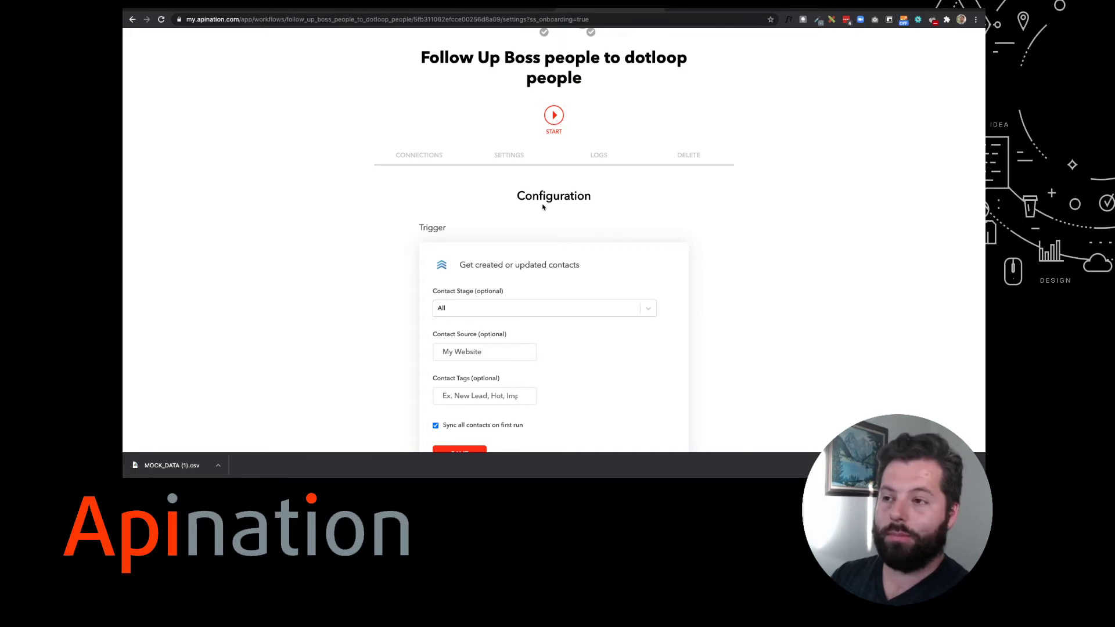
scroll(636, 153, "down", 3)
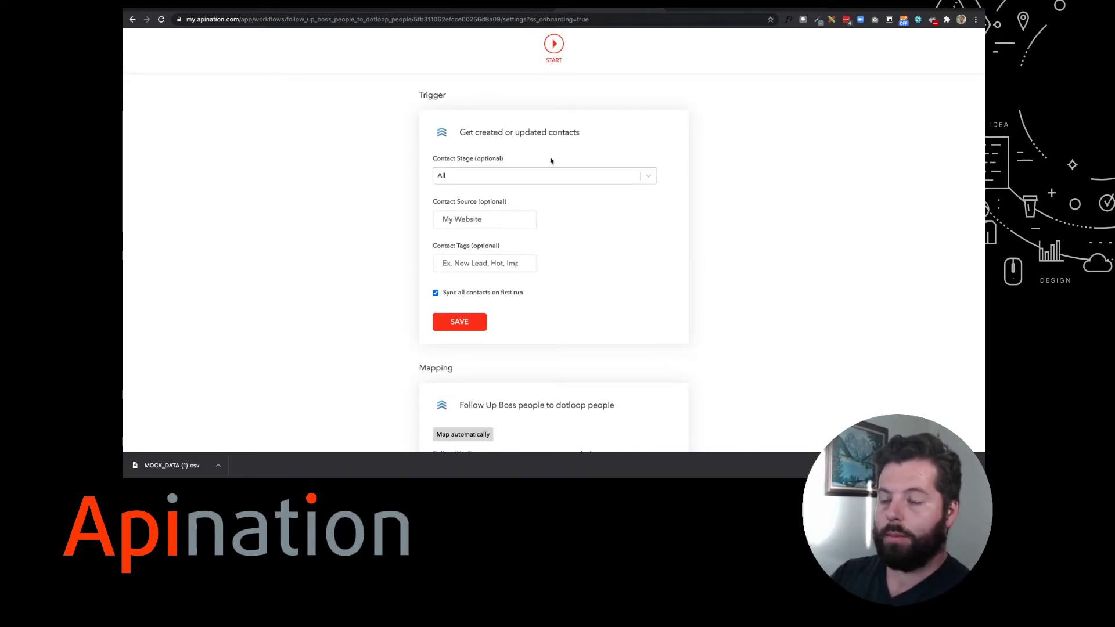
Step: Filter the trigger to Seller stage and the dotloop tag, with first-run sync of all contacts unchecked
left_click(464, 181)
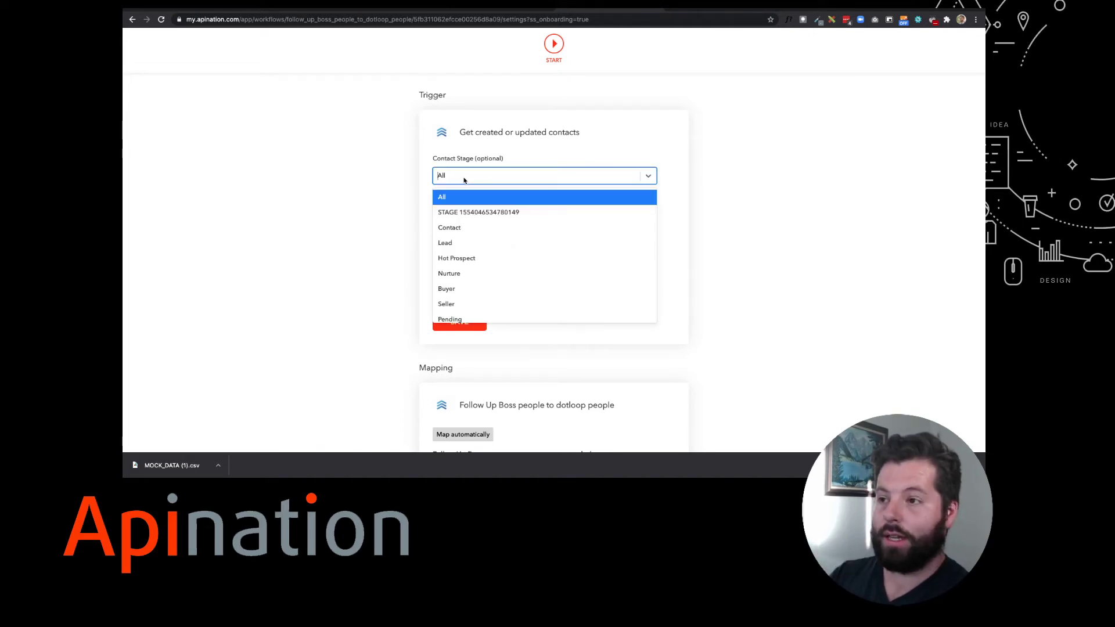
left_click(456, 304)
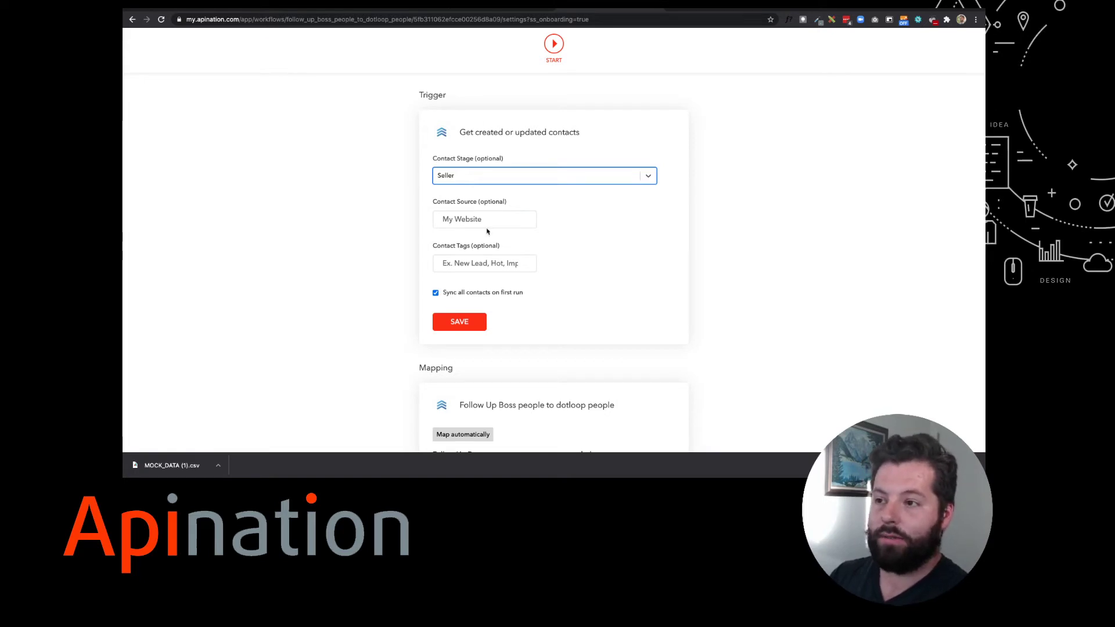
left_click(470, 261)
type("dotloop")
left_click(435, 292)
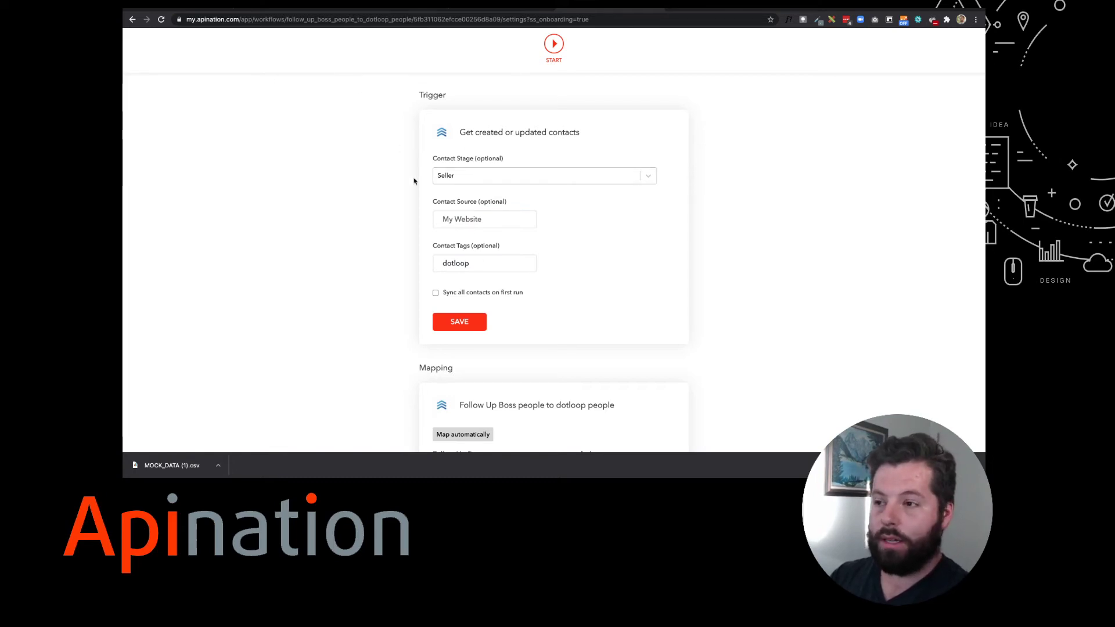
Step: Remove the dotloop tag, reset Contact Stage to All, re-check first-run sync, and save the trigger
double_click(487, 268)
key("BackSpace")
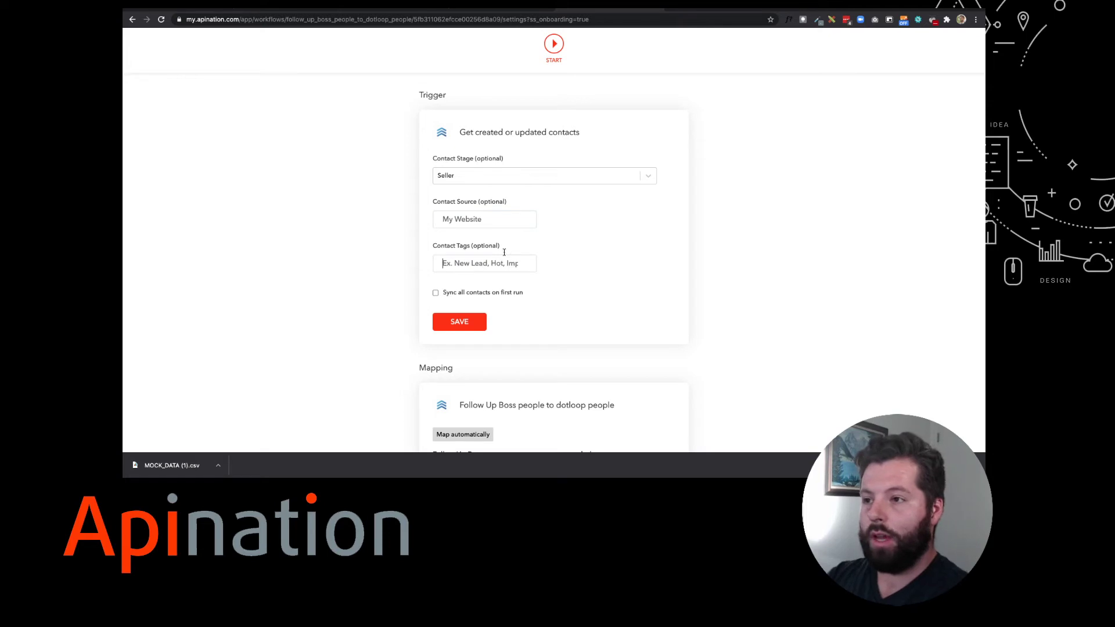
left_click(578, 178)
left_click(579, 196)
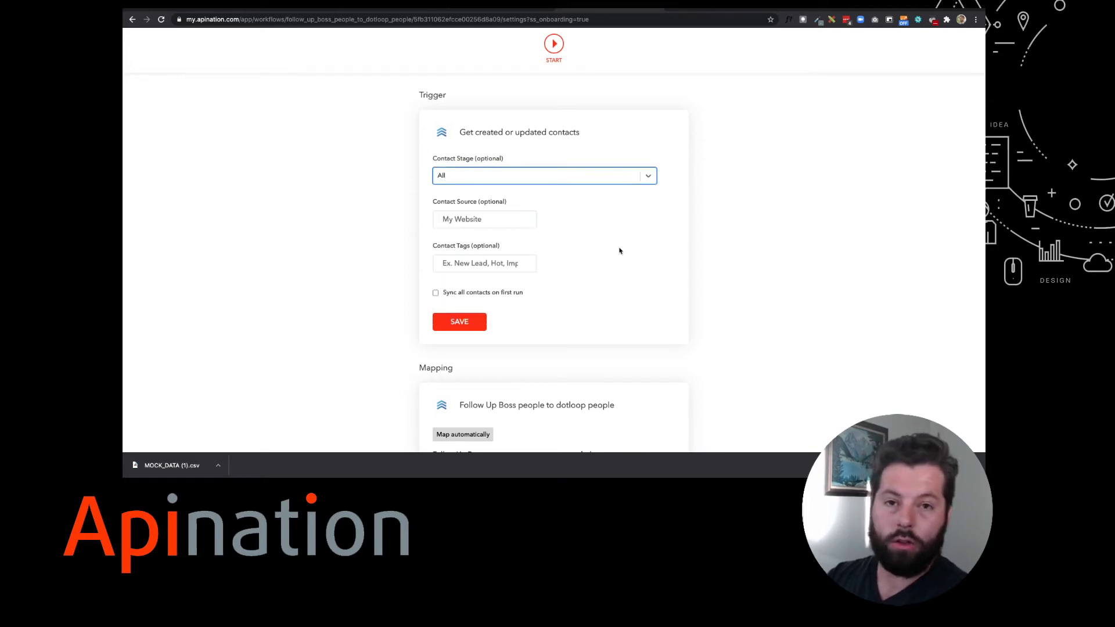
scroll(617, 261, "down", 2)
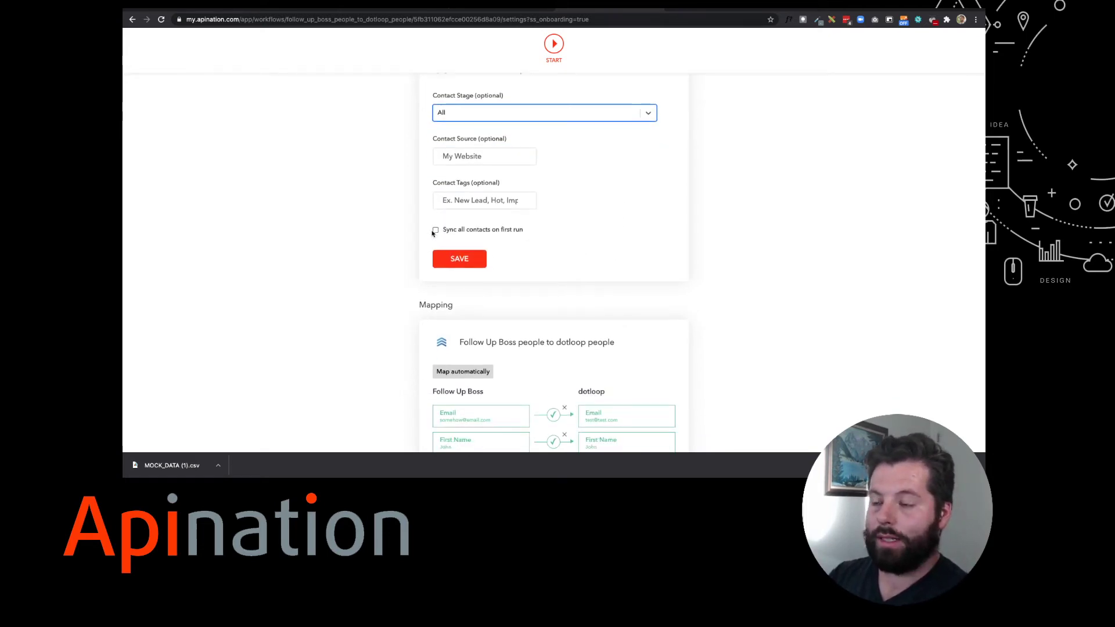
left_click(436, 231)
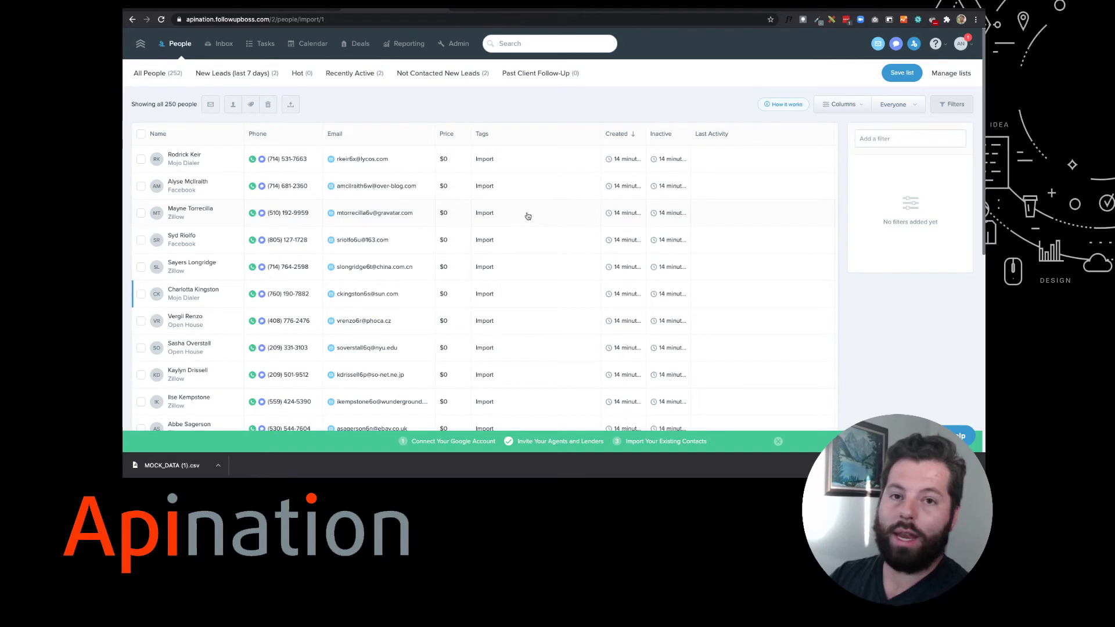
key("ctrl+Tab")
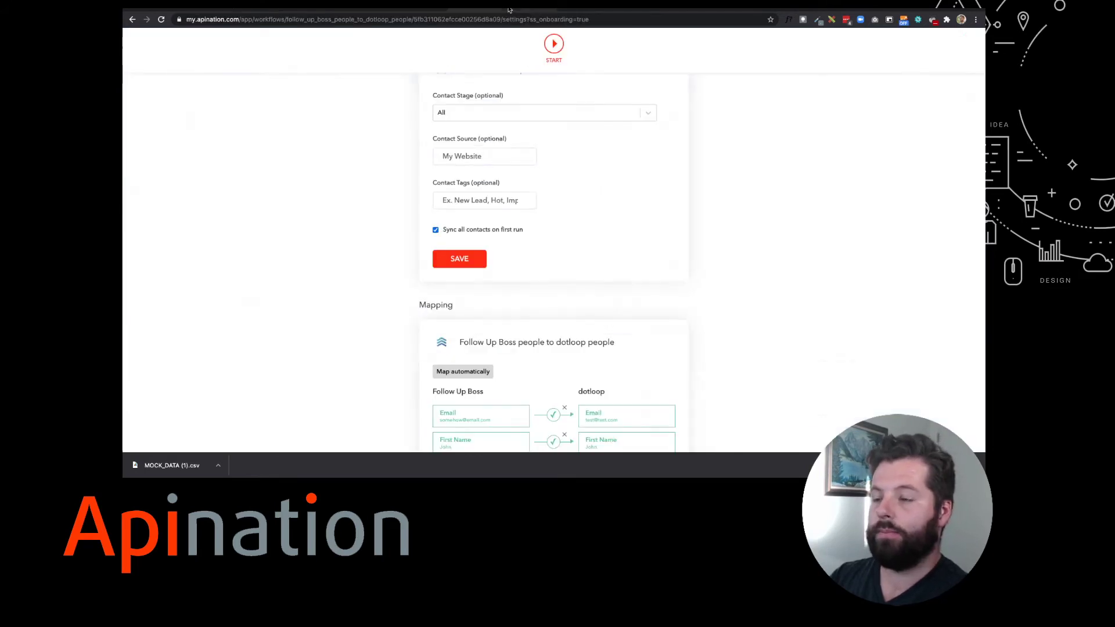
left_click(469, 262)
Step: Pair Phone with Home Phone, Zip with Zip Code, Street with Address, and save the mapping
scroll(560, 266, "down", 5)
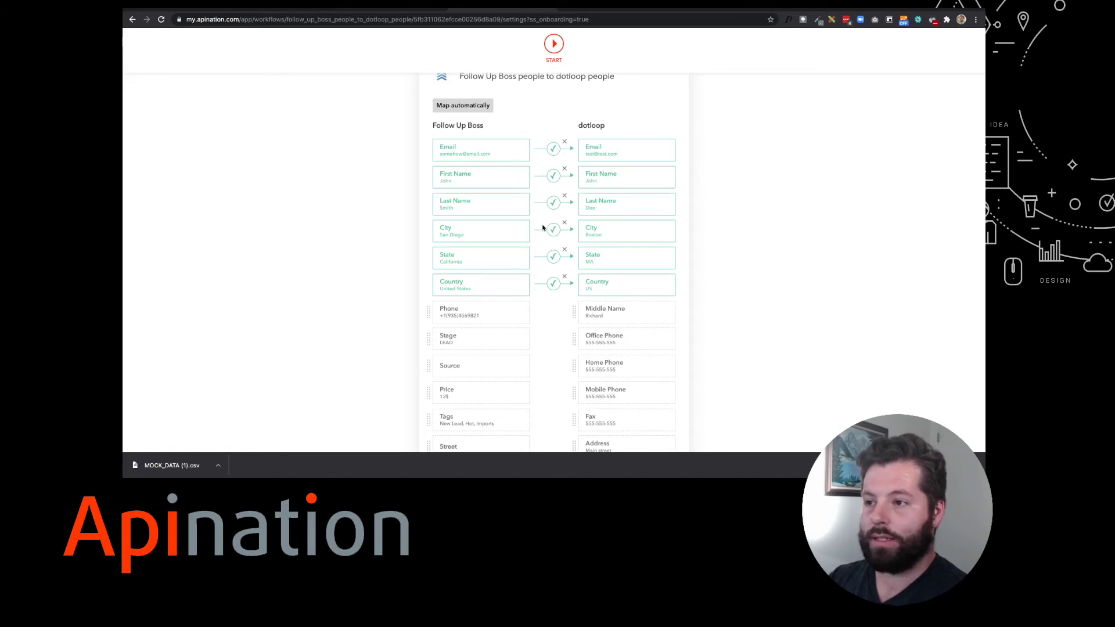
scroll(543, 228, "down", 2)
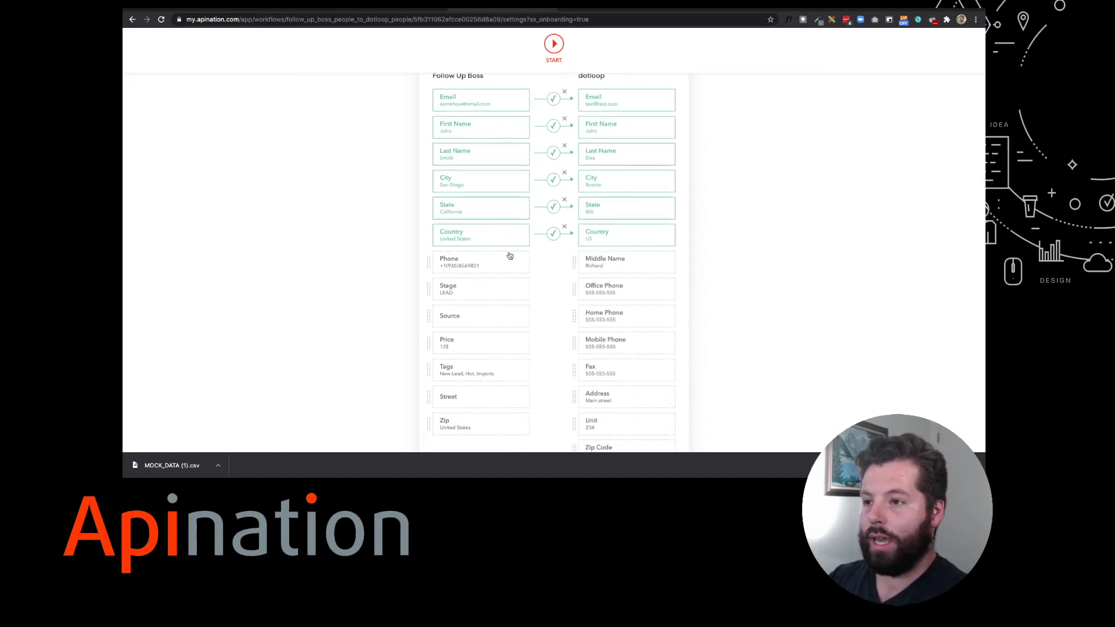
left_click_drag(485, 265, 603, 317)
scroll(489, 346, "down", 3)
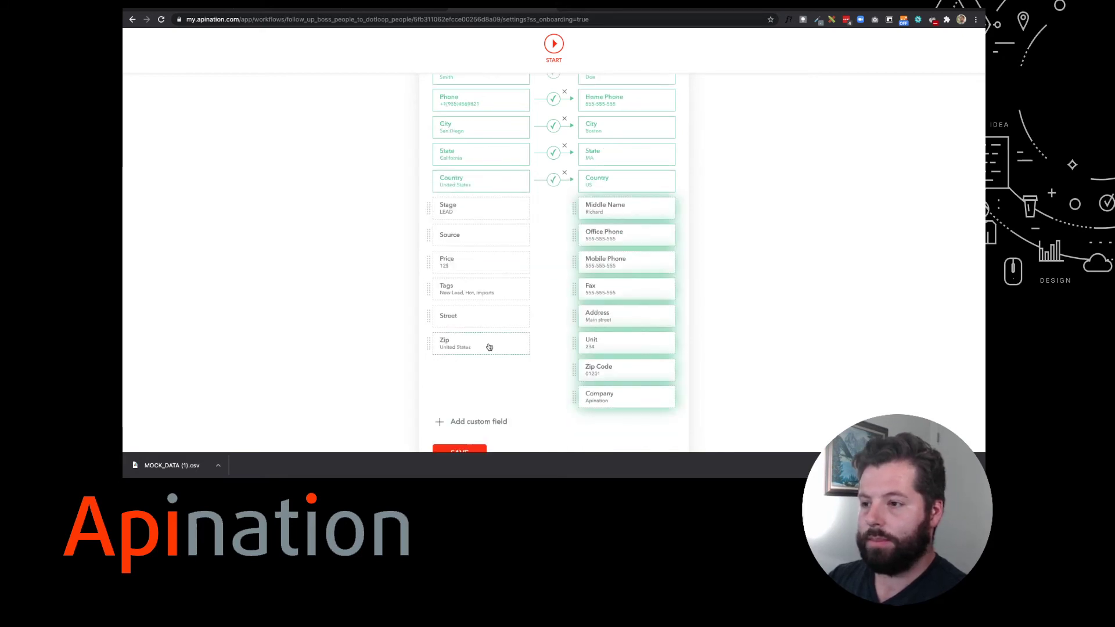
left_click_drag(489, 346, 599, 376)
scroll(462, 285, "down", 2)
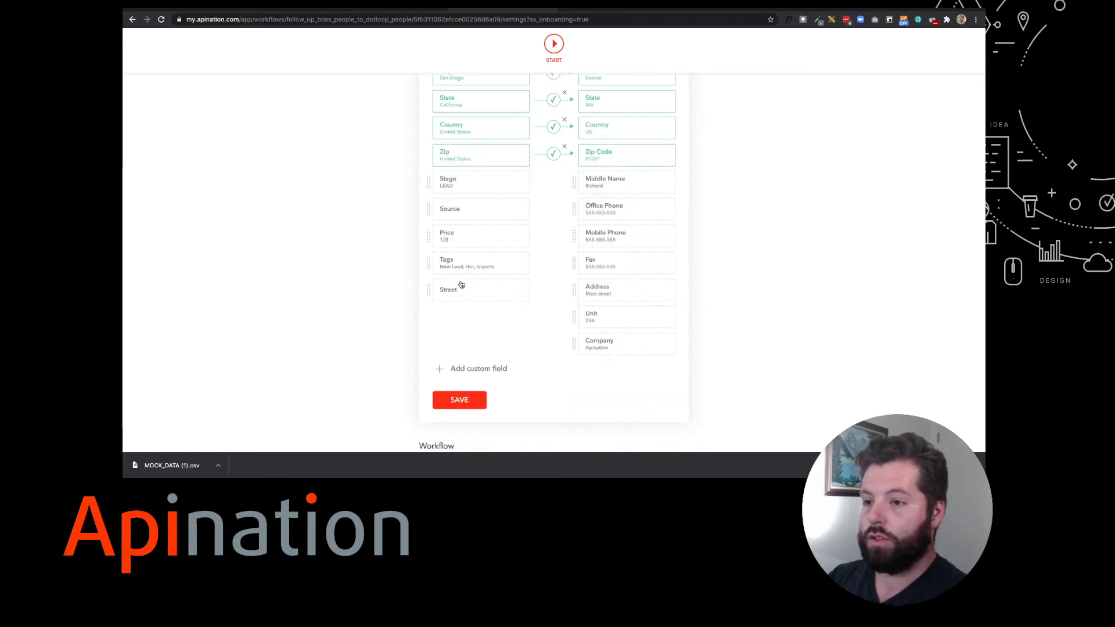
left_click_drag(462, 285, 627, 297)
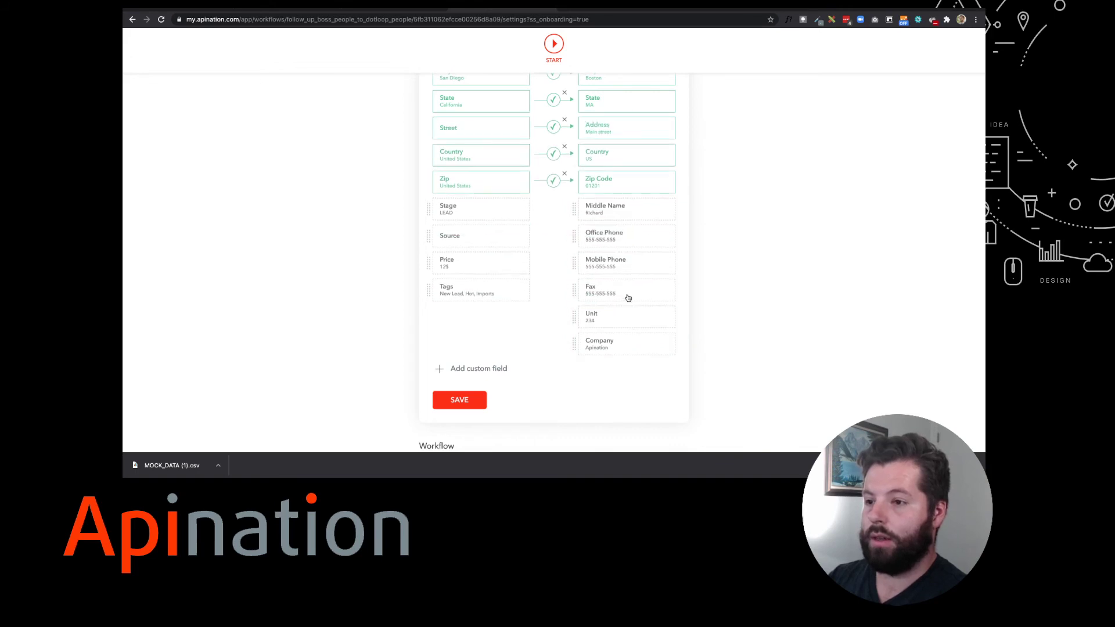
left_click(456, 401)
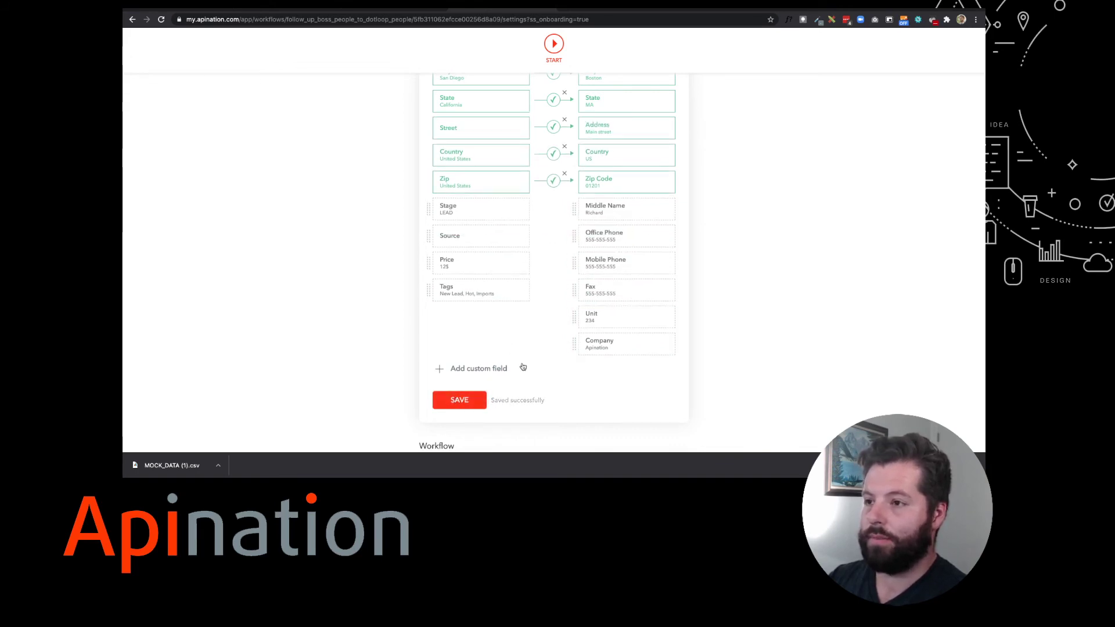
scroll(522, 365, "down", 3)
scroll(522, 366, "up", 15)
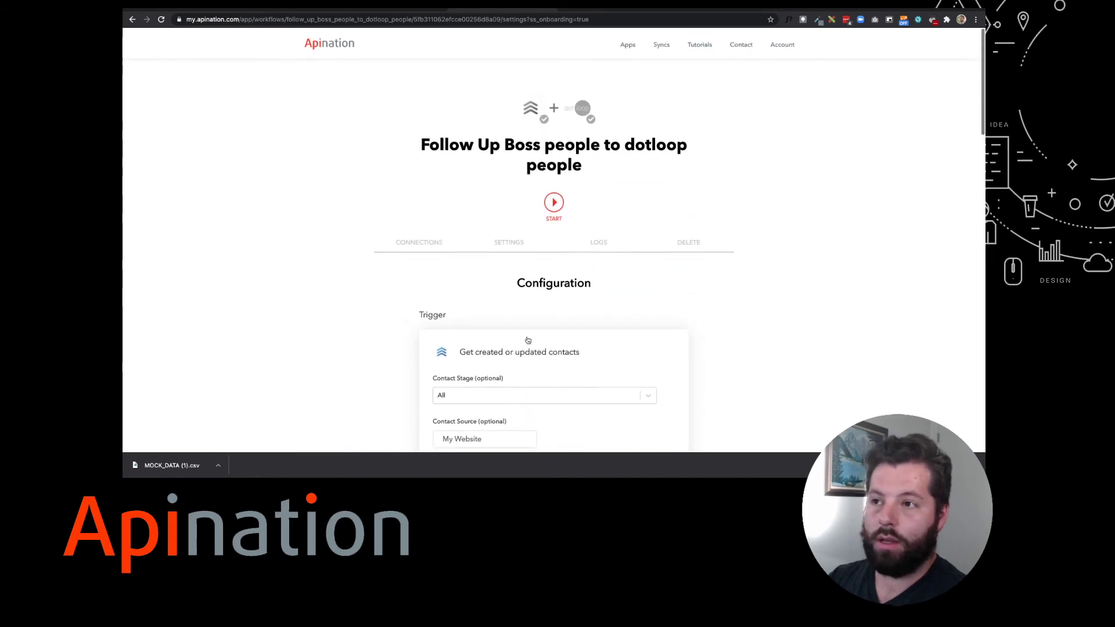
Step: Activate the workflow with START, then return to the Follow Up Boss People list
left_click(554, 202)
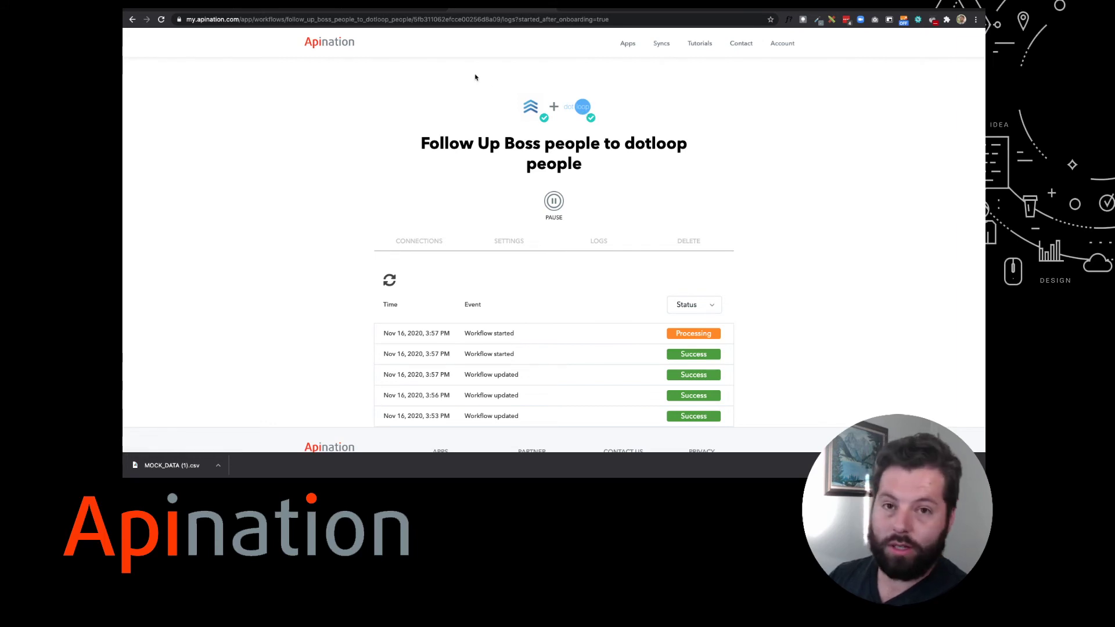
left_click(503, 10)
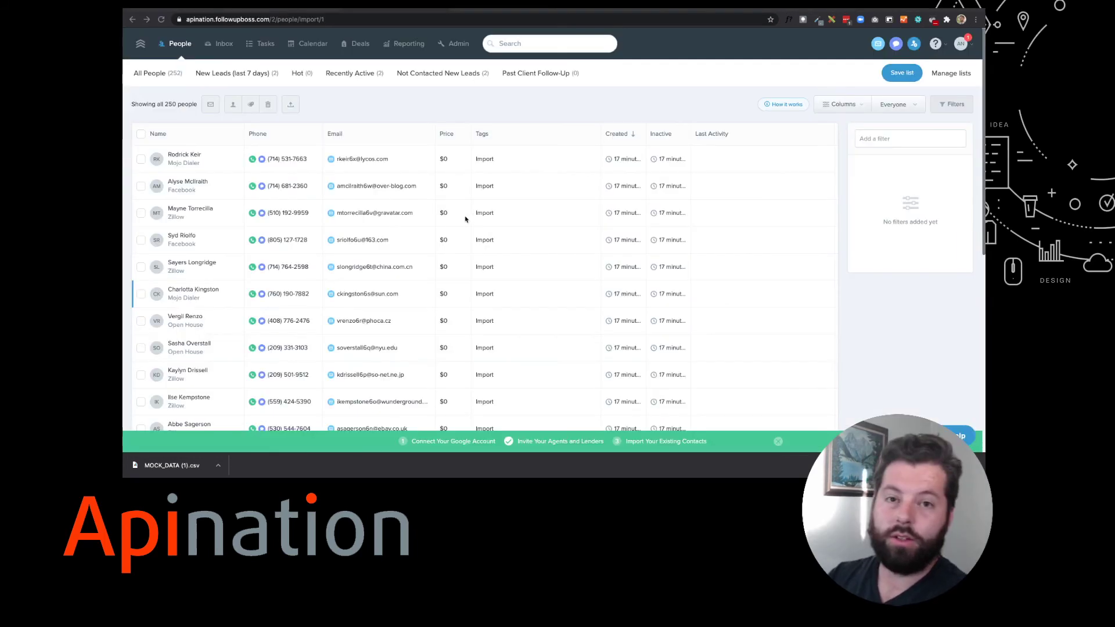
Step: View an imported contact's profile in Follow Up Boss, then go to dotloop's loops list
left_click(219, 302)
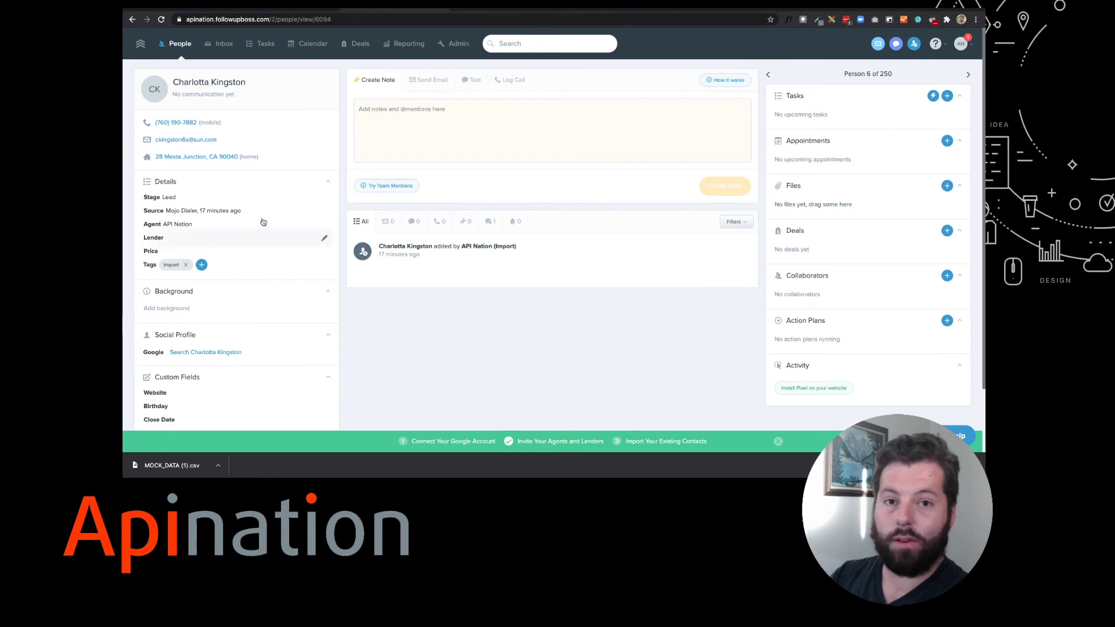
left_click(291, 9)
left_click(652, 53)
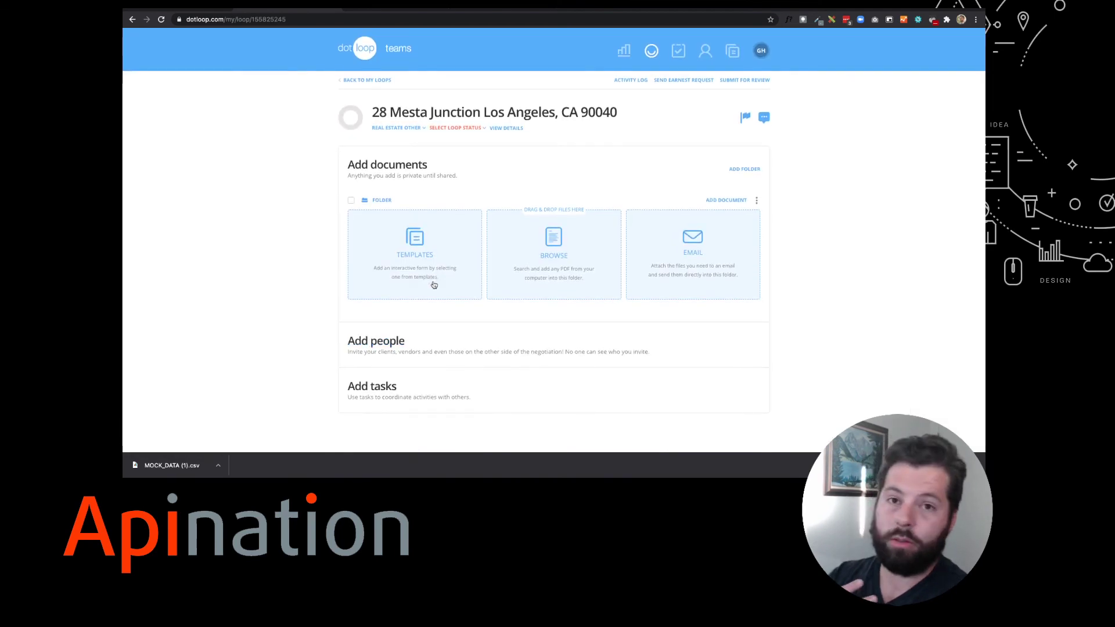
Step: Add the synced contact, found by name in suggestions, to the loop with the SELLER role
left_click(396, 342)
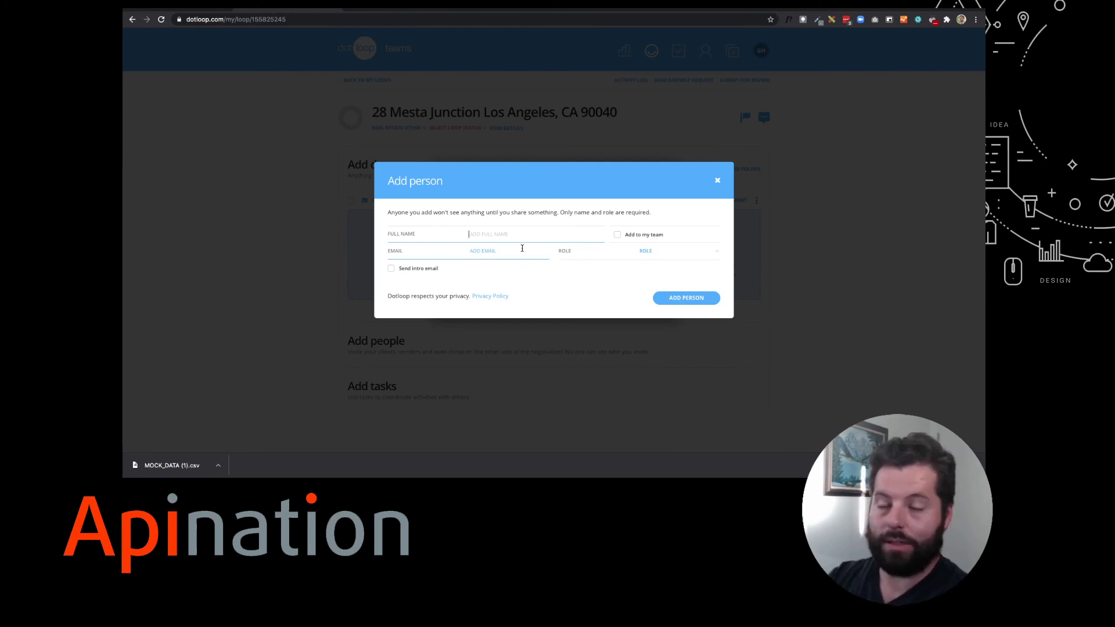
type("char")
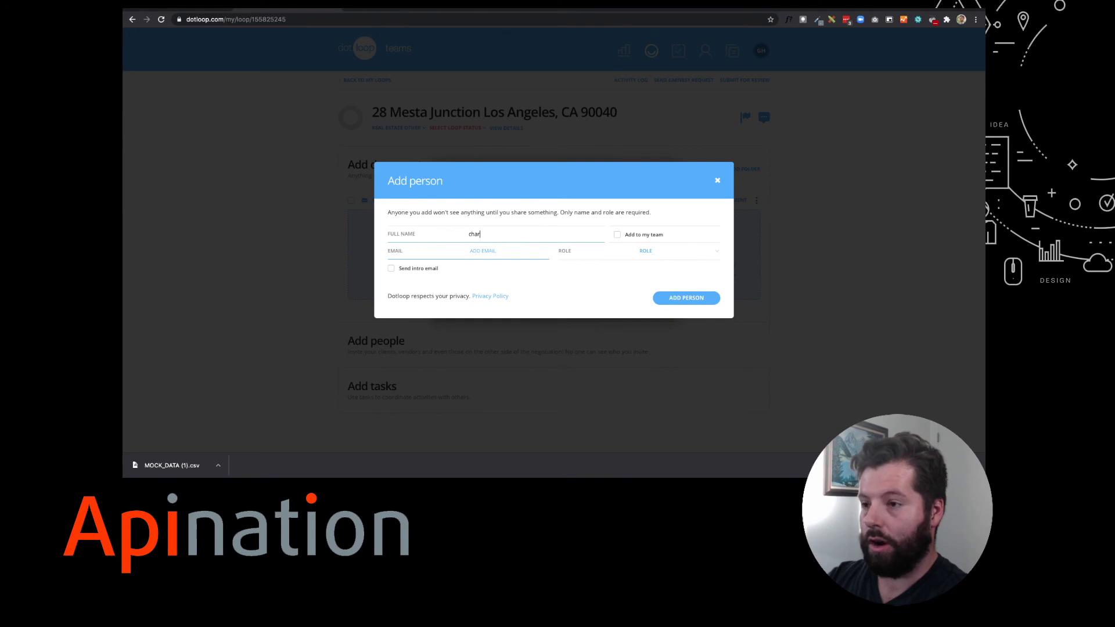
type("lotta")
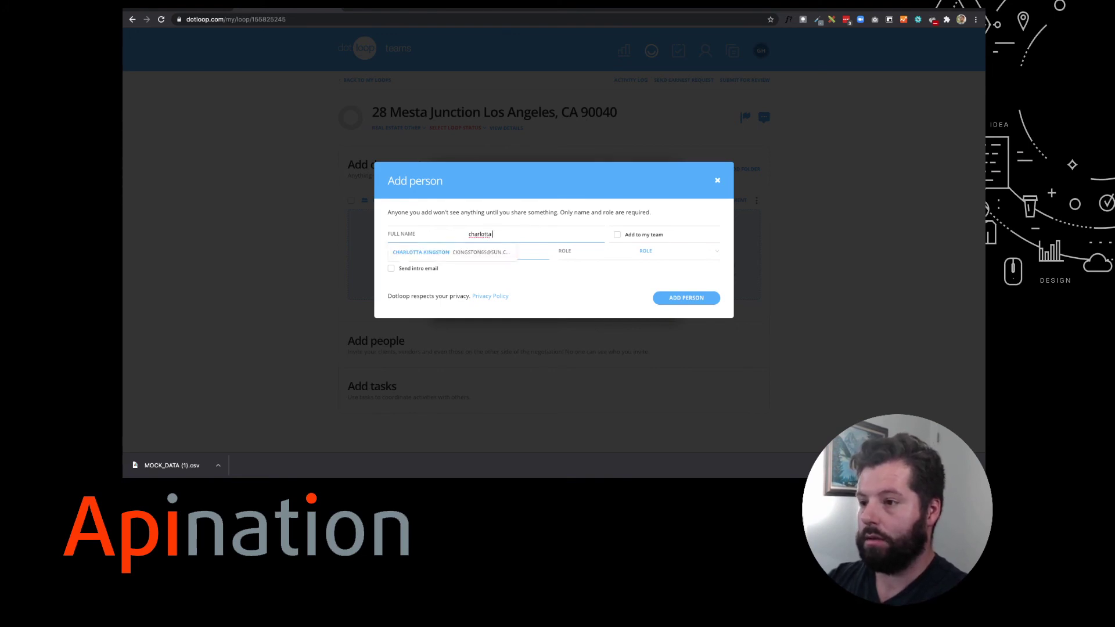
left_click(479, 253)
left_click(716, 253)
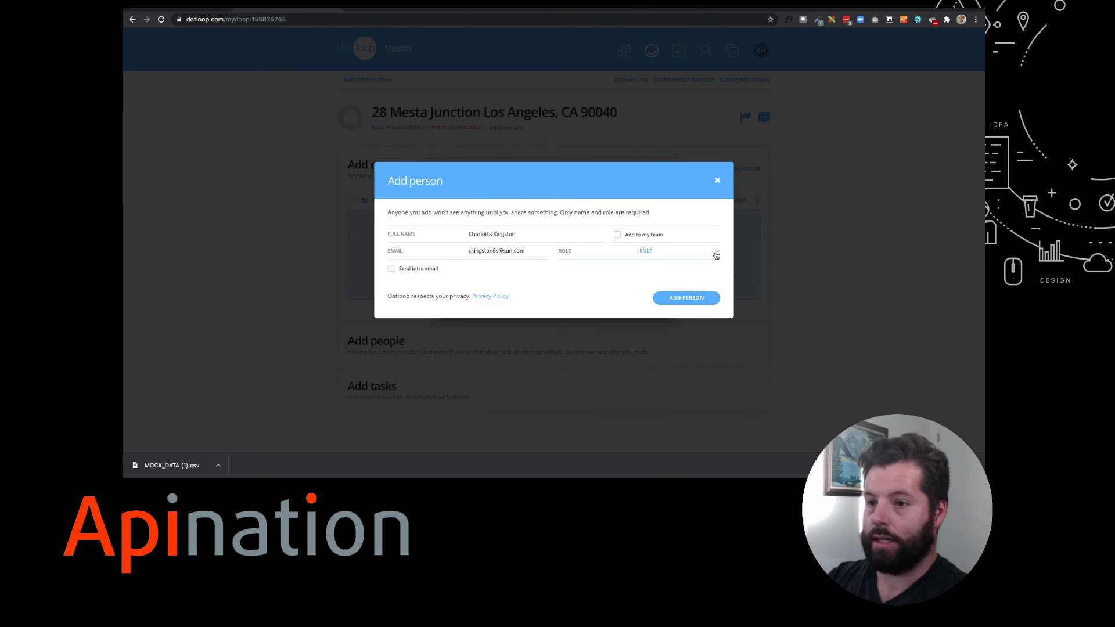
left_click(688, 309)
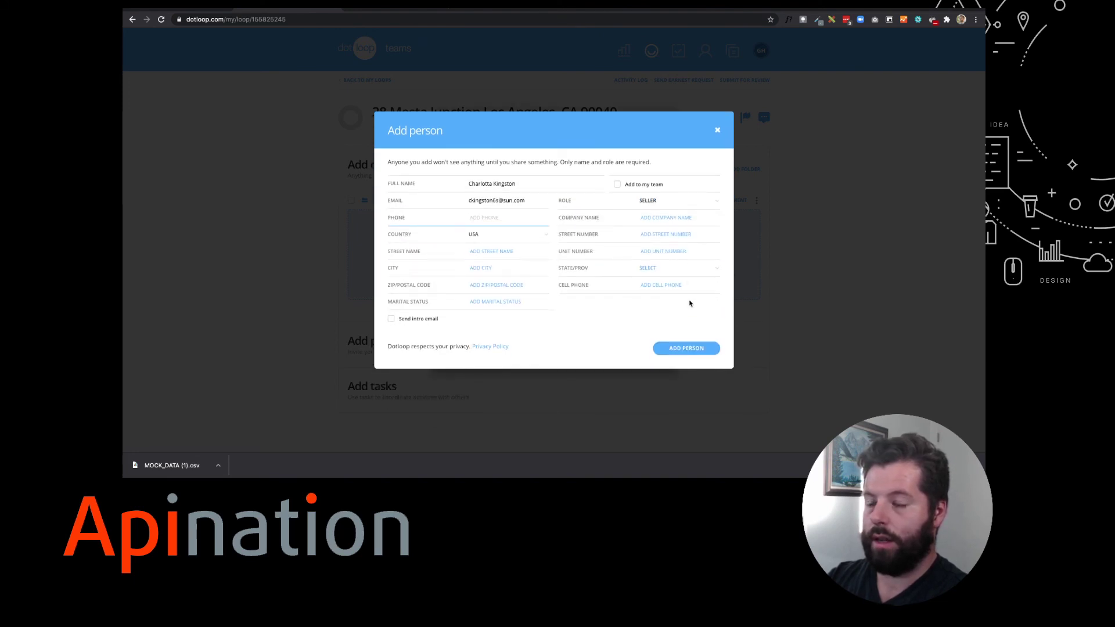
left_click(685, 348)
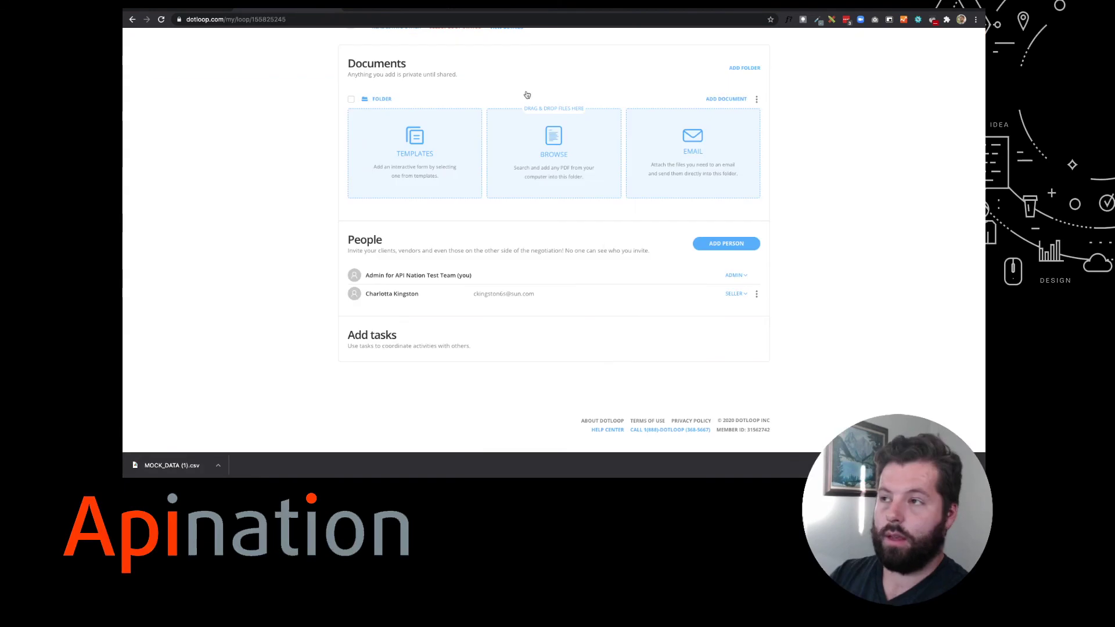
Step: Return to the Follow Up Boss People list of 250 Import-tagged contacts
left_click(380, 24)
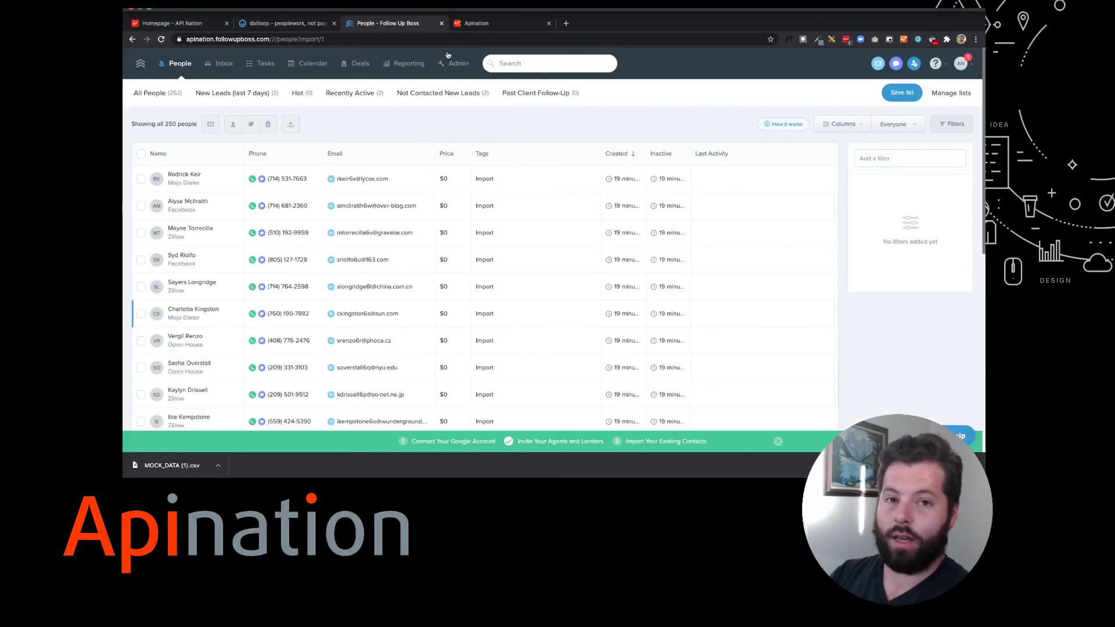